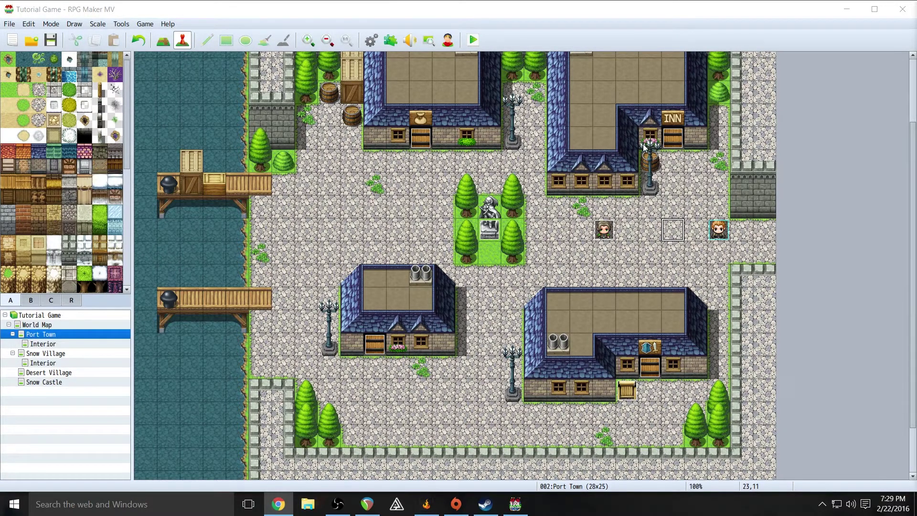
Create a new event on the empty street tile 23,11 in Port Town and name it Boy_1.
right_click(678, 220)
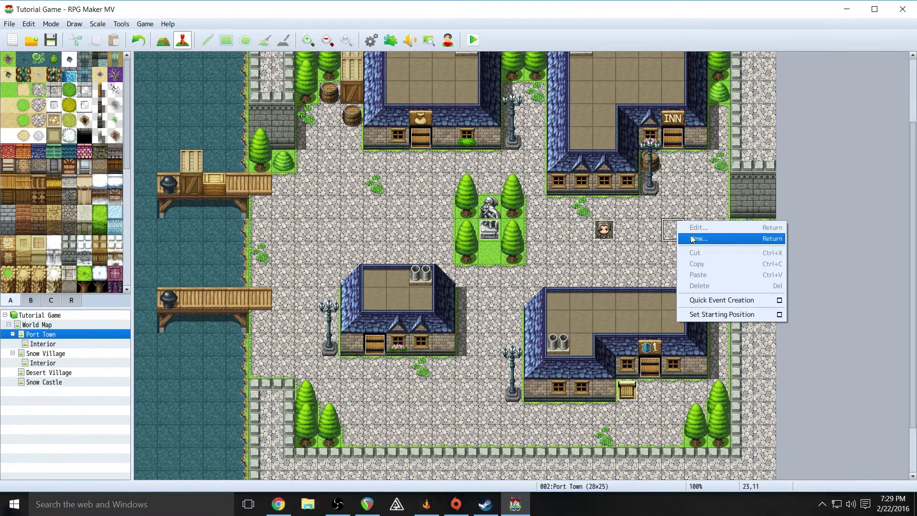
left_click(692, 239)
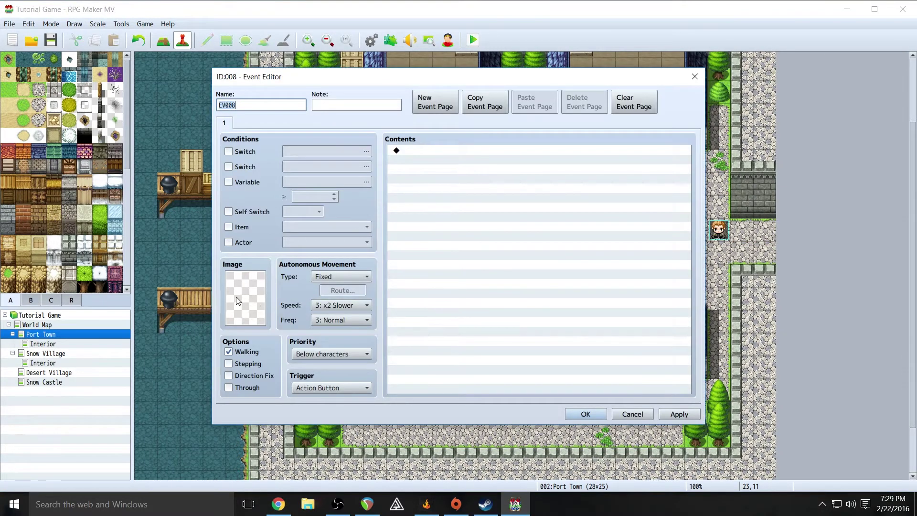
type("Boy_1")
Give the event the brown-haired boy image from People1 and set its autonomous movement type to Random.
left_click(244, 282)
double_click(244, 283)
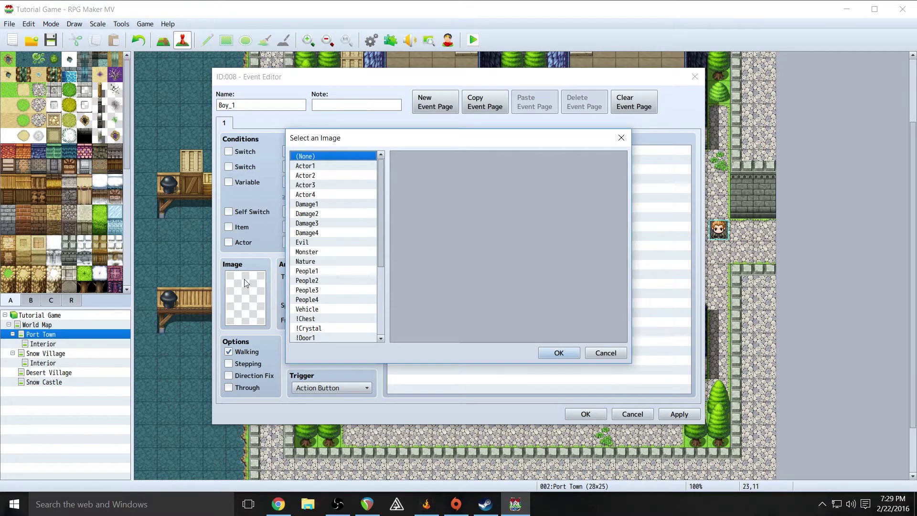
left_click(327, 271)
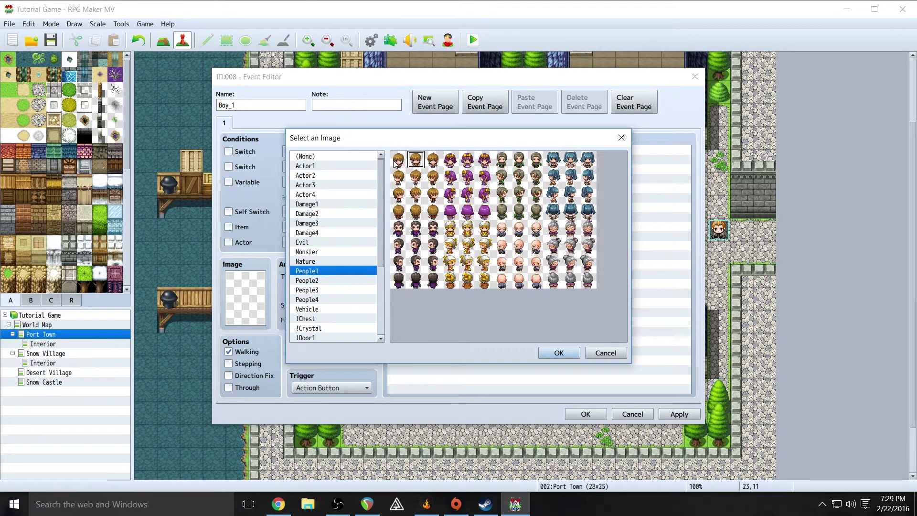
left_click(559, 353)
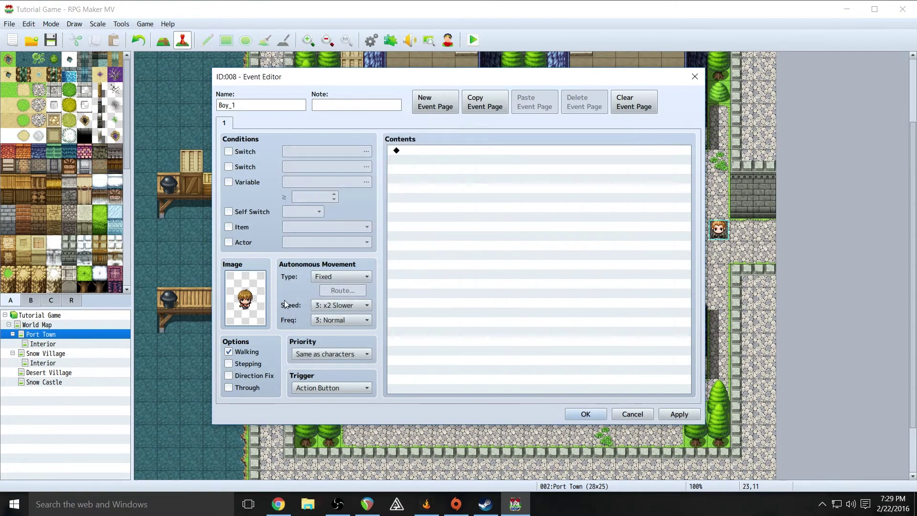
left_click(340, 277)
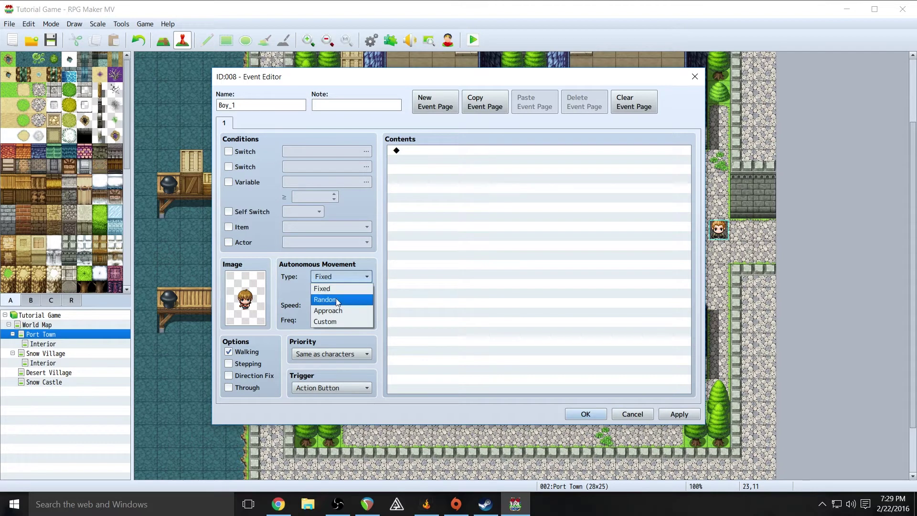
left_click(337, 296)
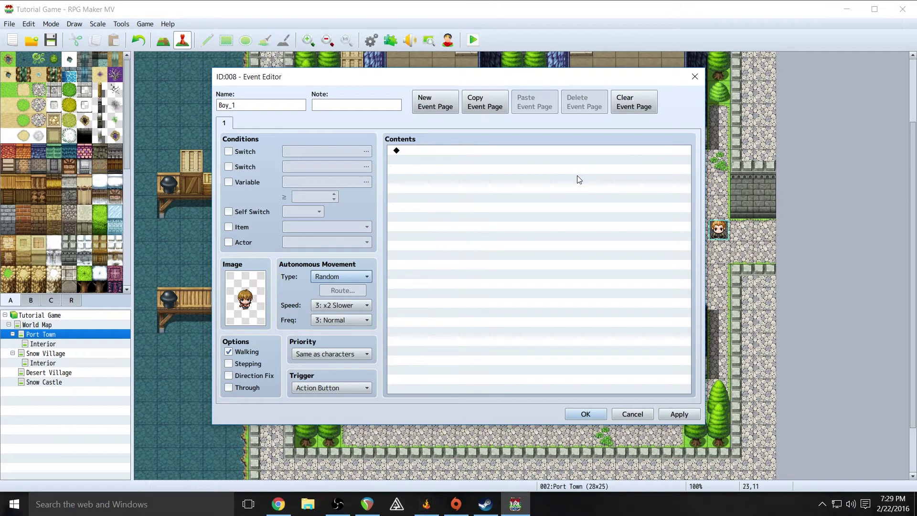
Add a Show Text command to the event's contents with the brown-haired boy's face from People1.
left_click(401, 151)
right_click(406, 157)
left_click(413, 158)
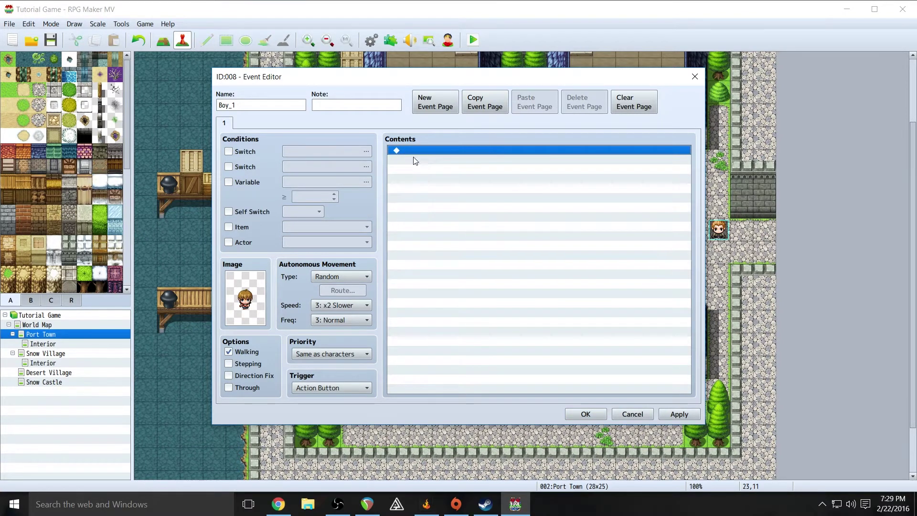
left_click(460, 153)
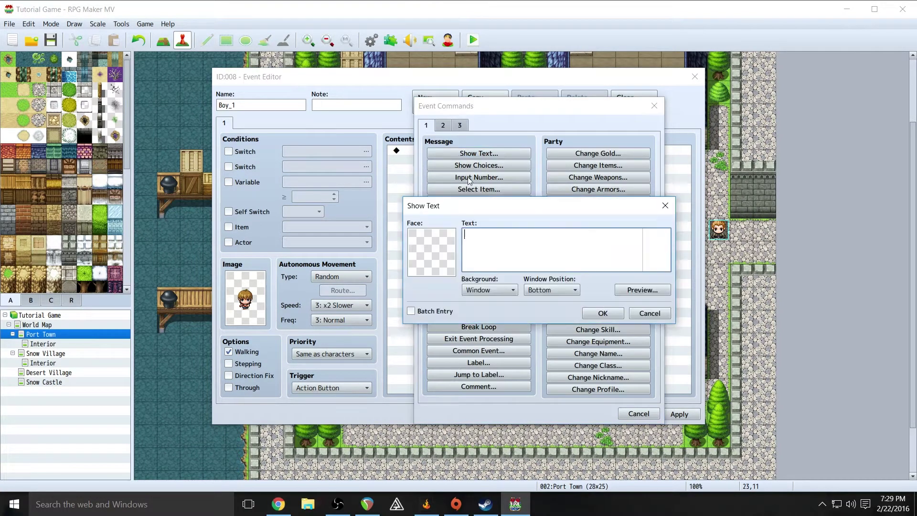
double_click(431, 253)
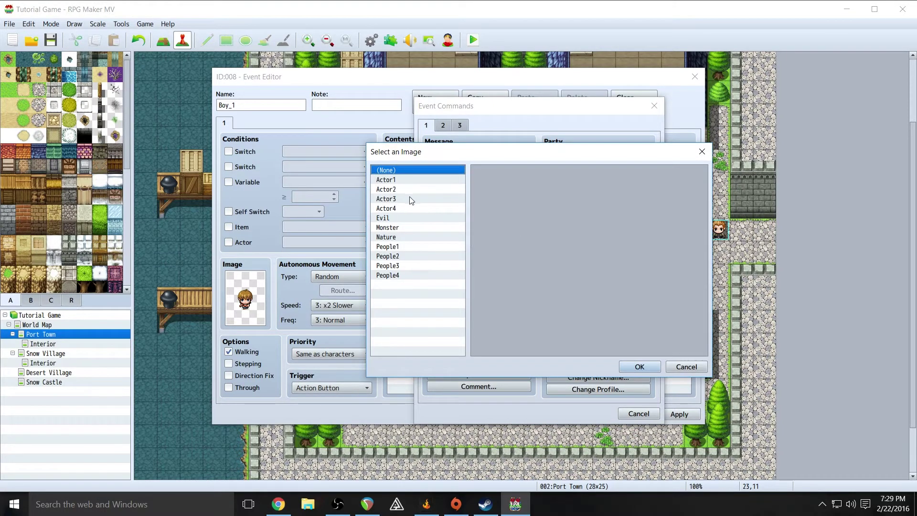
left_click(405, 246)
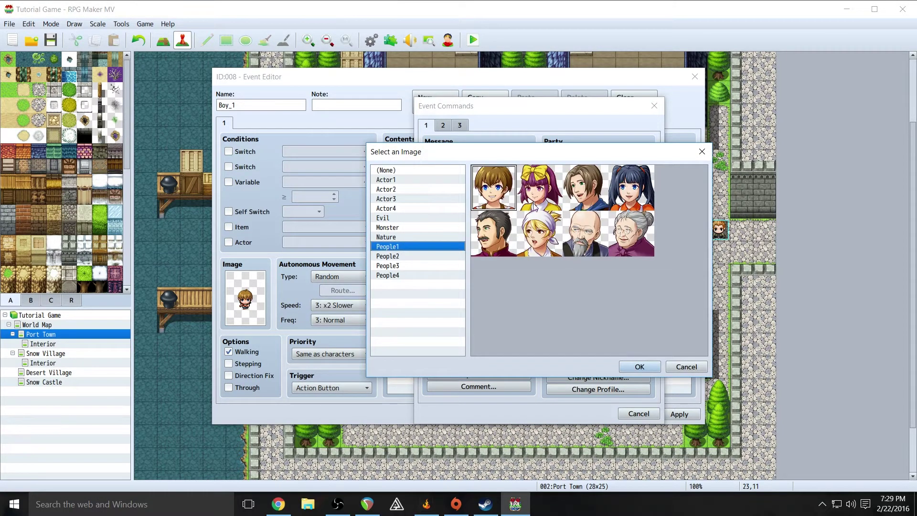
left_click(640, 367)
Enter the message text "Welcome to Port Town!" and preview it.
left_click(516, 249)
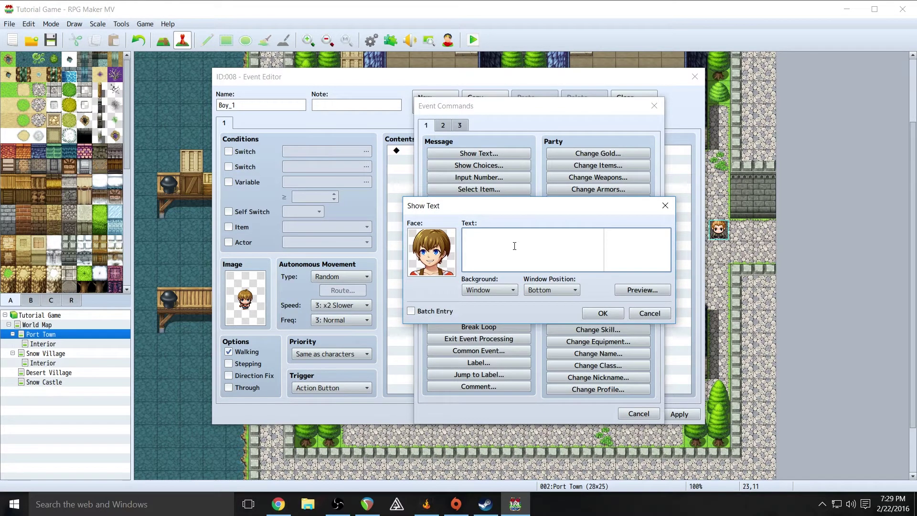
type("Welcome to Port Town!")
left_click(632, 291)
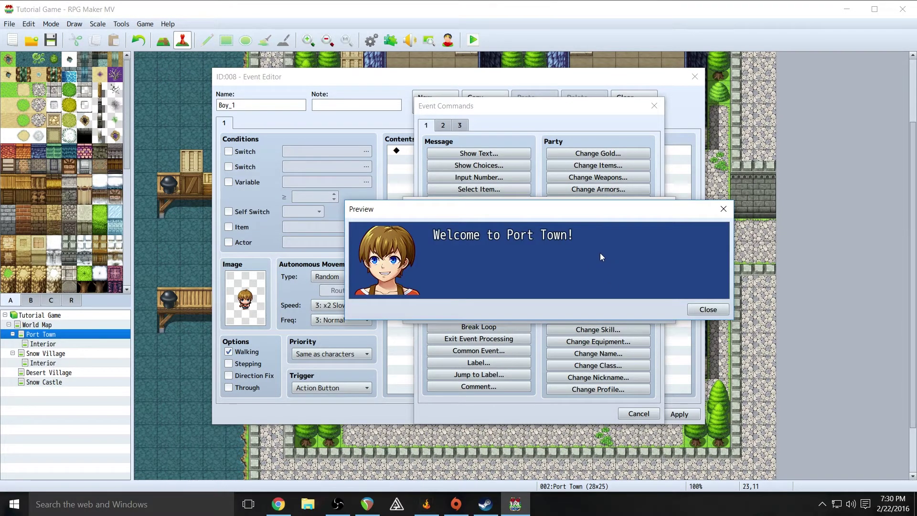
left_click(708, 311)
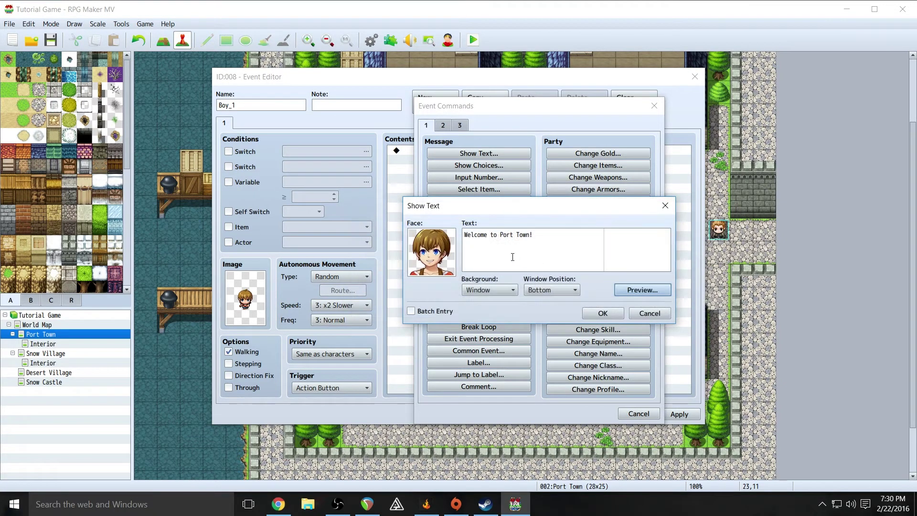
Insert the colour code \C[2] directly before "Port Town" in the message and preview it.
left_click_drag(499, 237, 530, 235)
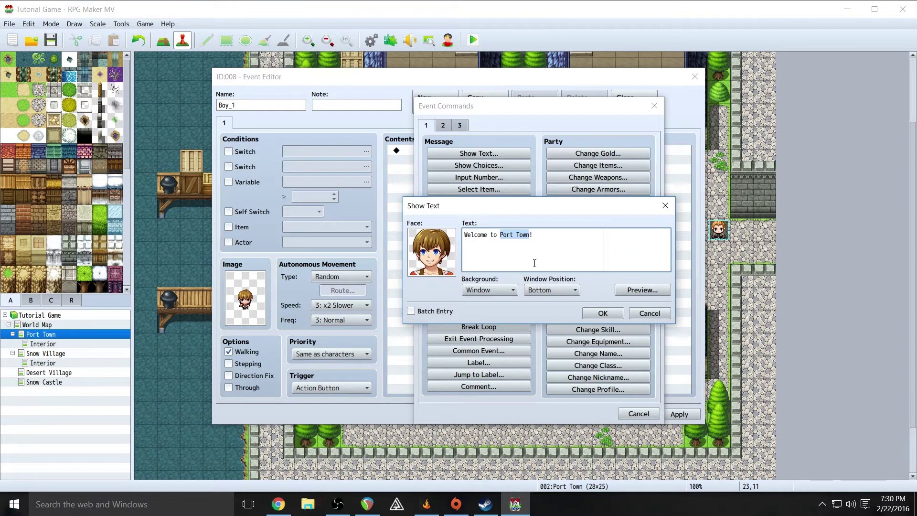
left_click(506, 243)
type("\\C[")
type("2]")
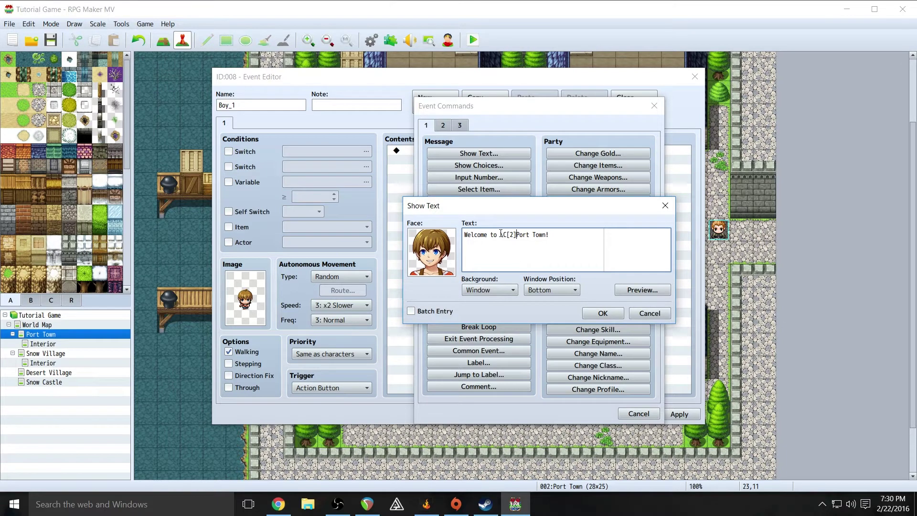
left_click(639, 291)
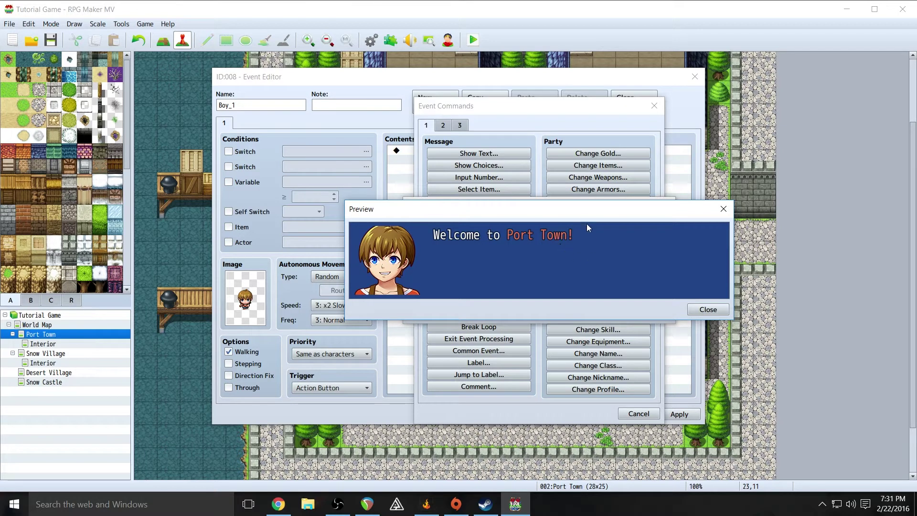
left_click(716, 310)
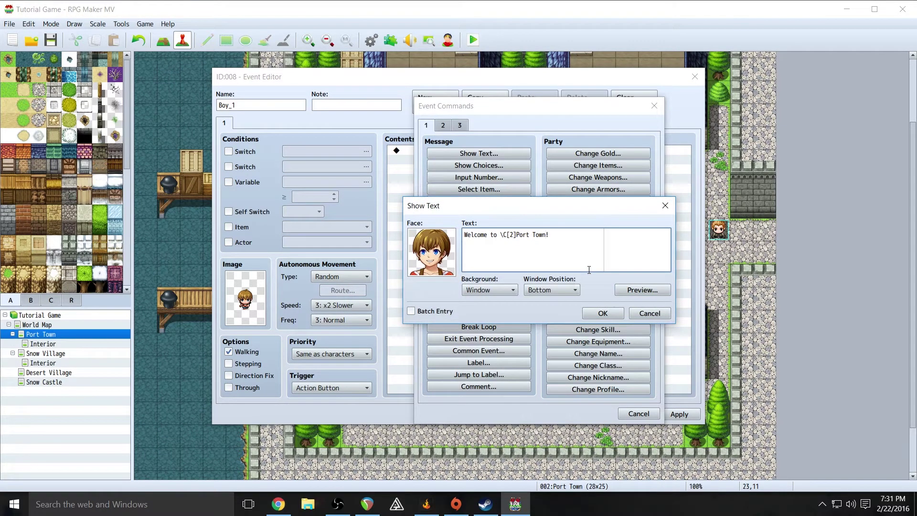
Insert the colour code \C[0] before the exclamation mark, preview the message and accept it.
type("\\C[0]")
left_click(643, 293)
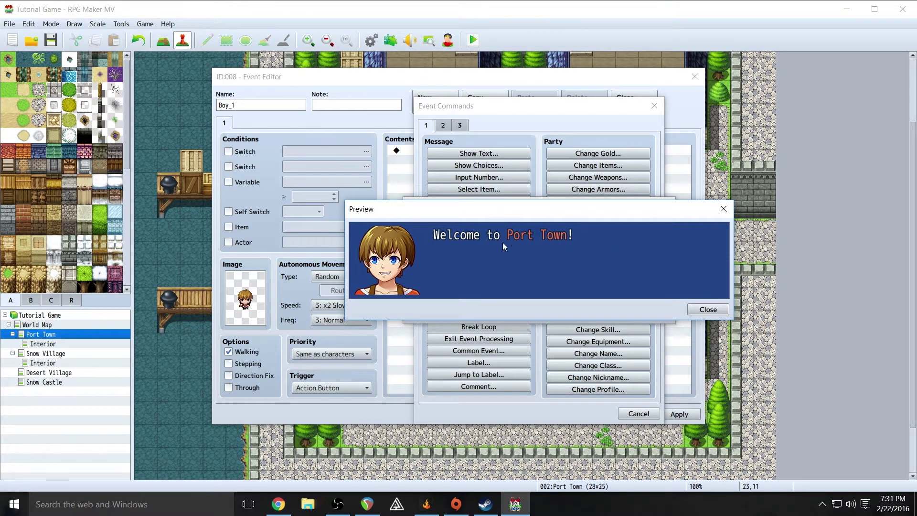
left_click(708, 309)
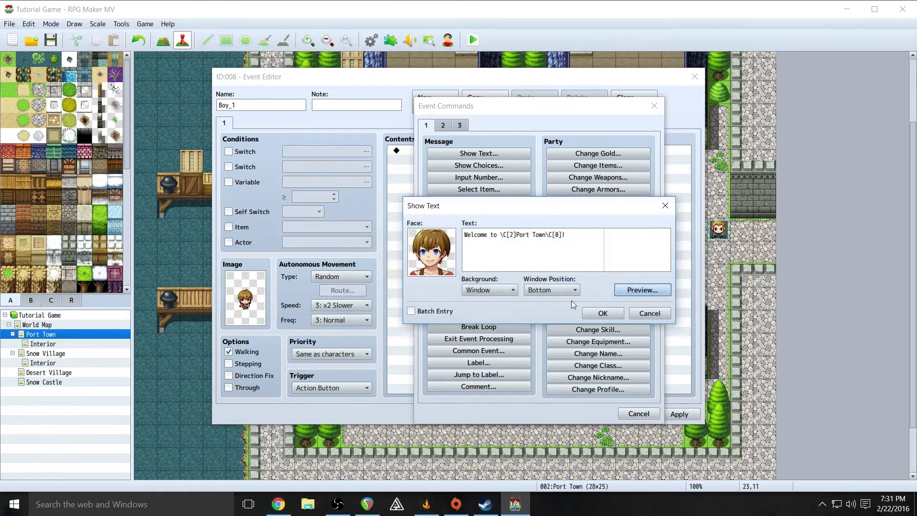
left_click(611, 313)
Add a second Show Text command below the welcome message, using the brown-haired boy's face from People1.
right_click(411, 173)
left_click(438, 181)
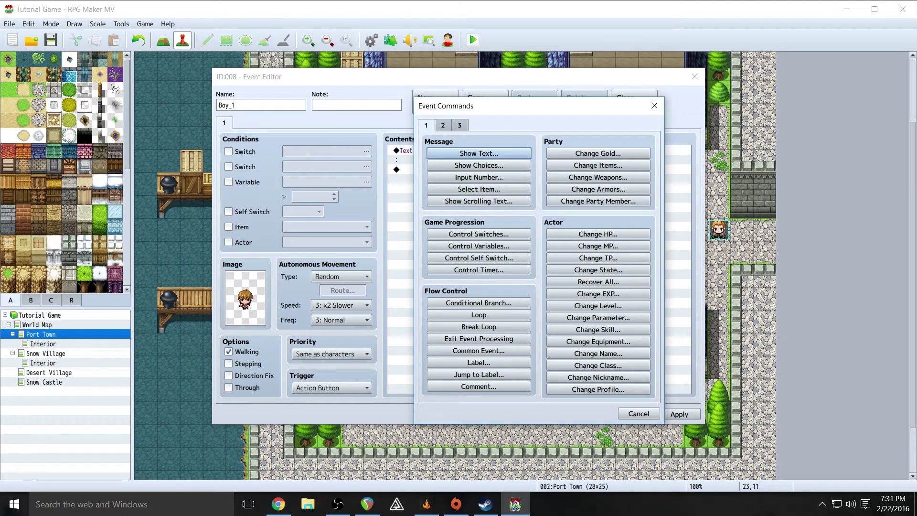
left_click(492, 154)
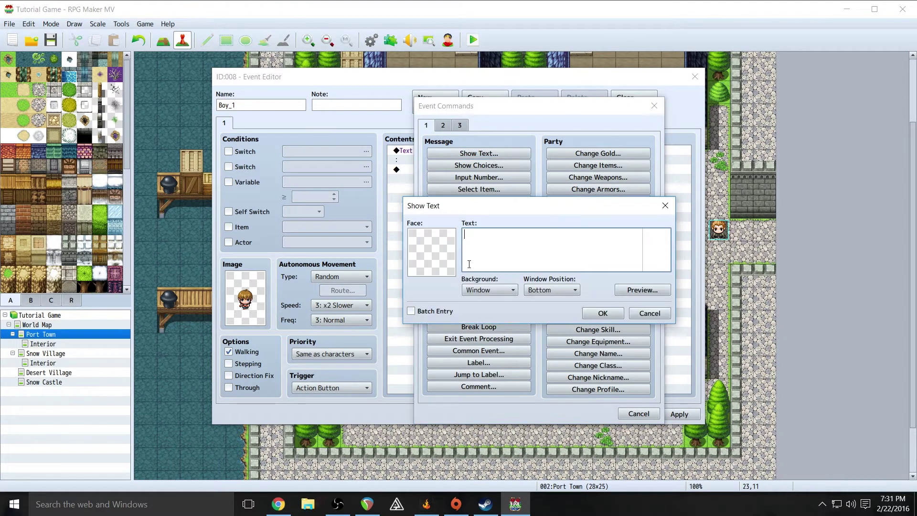
double_click(428, 240)
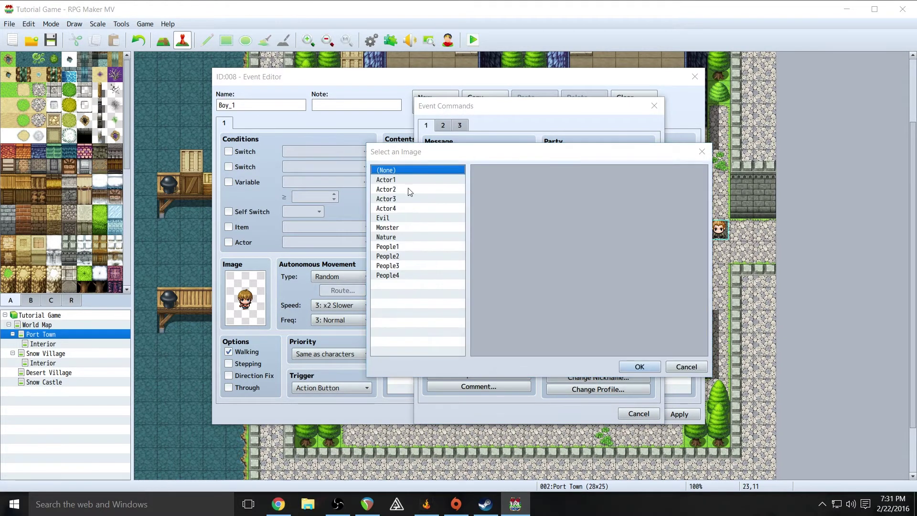
left_click(395, 180)
left_click(398, 247)
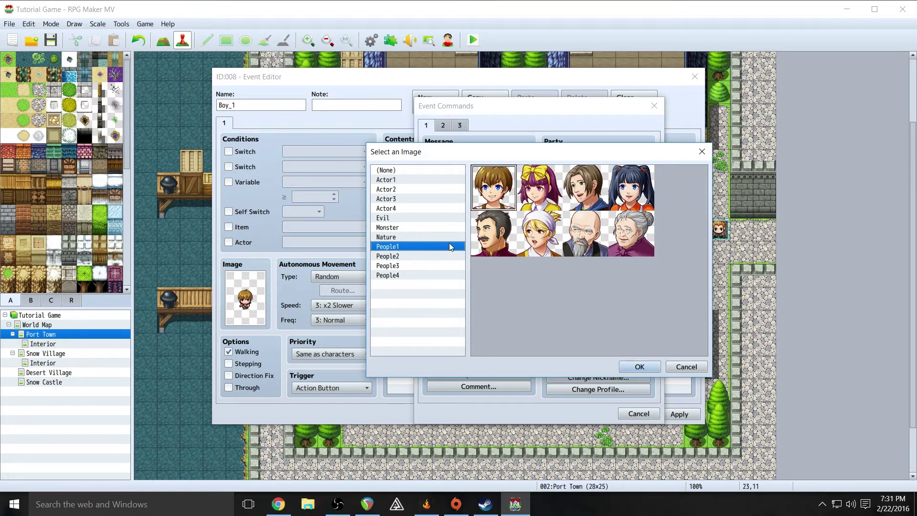
left_click(645, 371)
Enter "My name is" with the boy's name between \C[2] and \C[0] plus an exclamation mark, preview and accept the message.
left_click(510, 256)
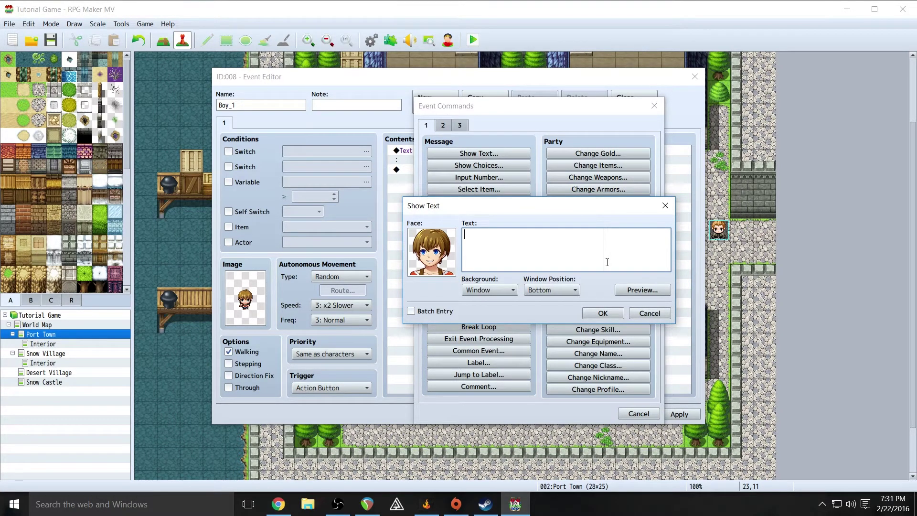
type("My name is Josh")
key("Left")
key("Left")
key("Left")
key("Left")
type("\\C[2]")
type("[0]!")
left_click(637, 290)
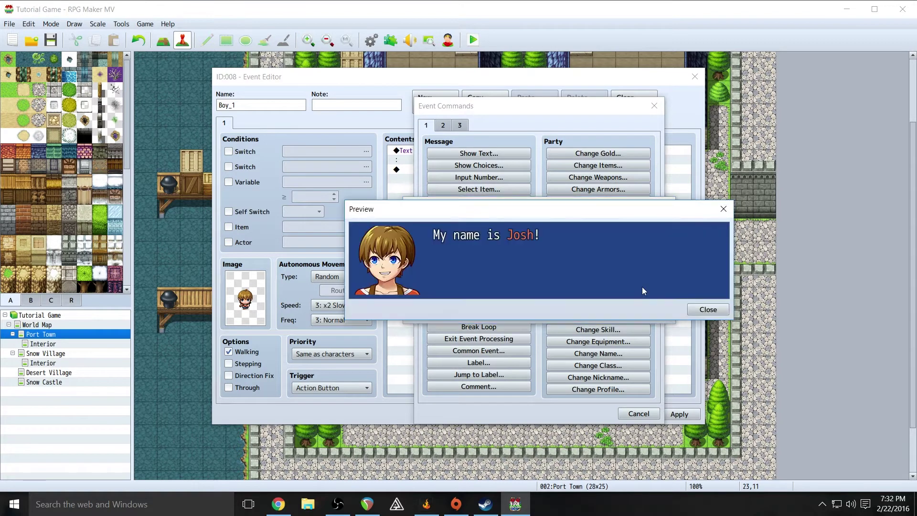
left_click(710, 310)
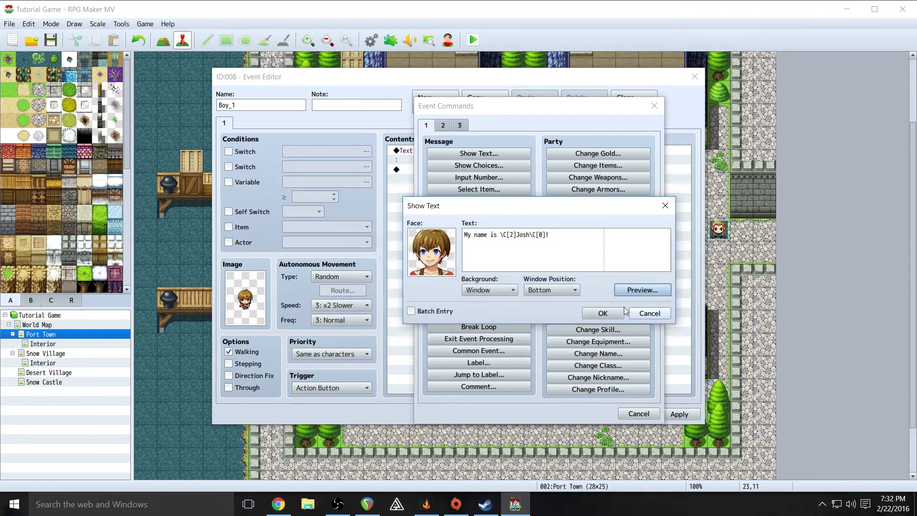
left_click(591, 312)
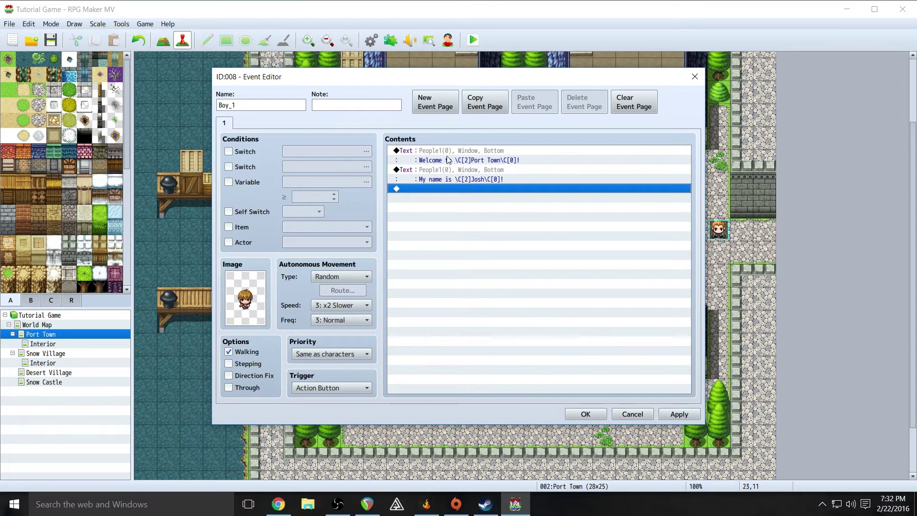
Add a third Show Text command after the boy's introduction, again with his face from People1.
right_click(421, 191)
left_click(430, 195)
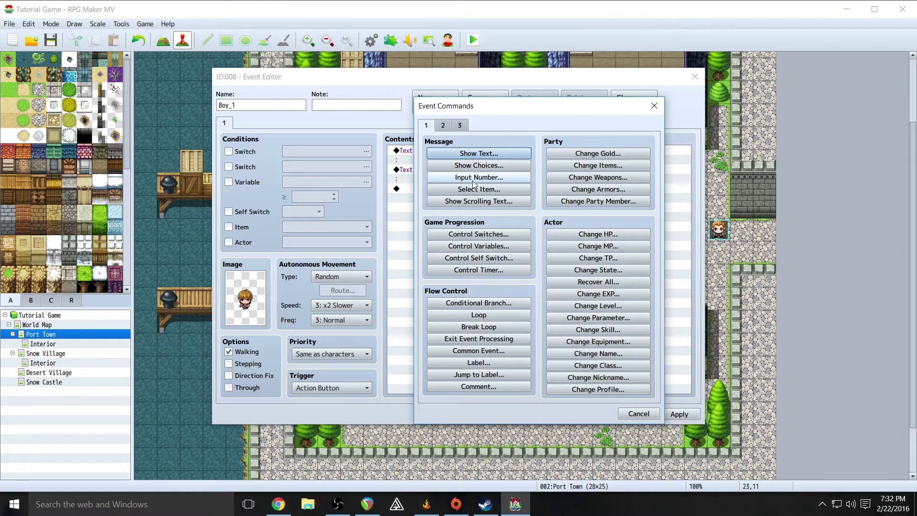
left_click(478, 156)
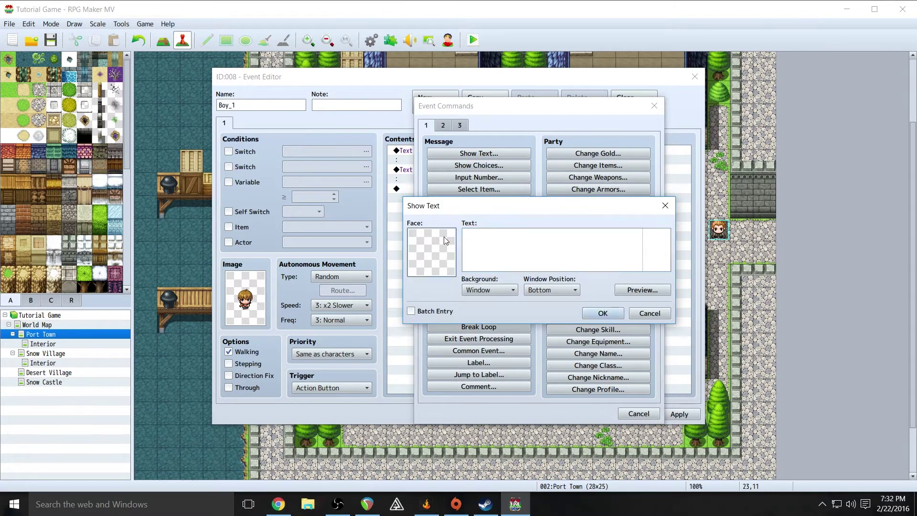
double_click(445, 240)
left_click(396, 247)
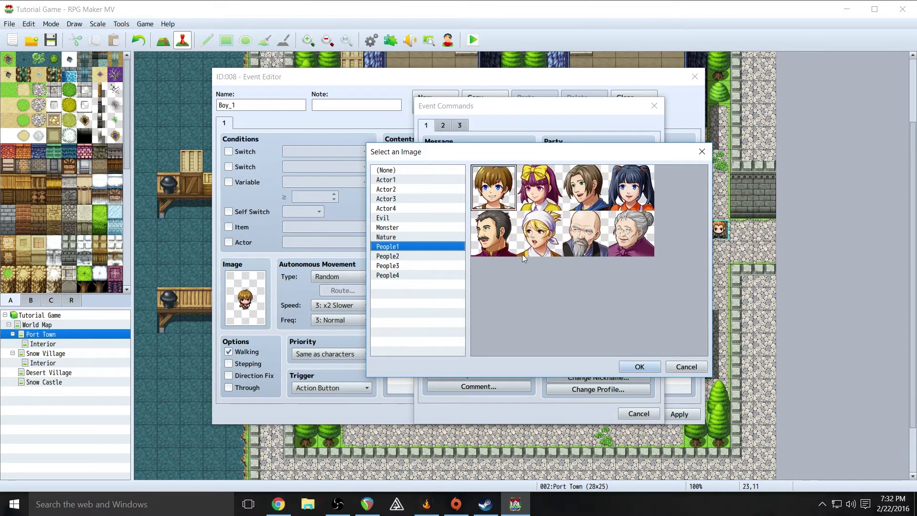
left_click(638, 367)
Enter the message text "What's yours?", preview it and accept the message.
left_click(494, 230)
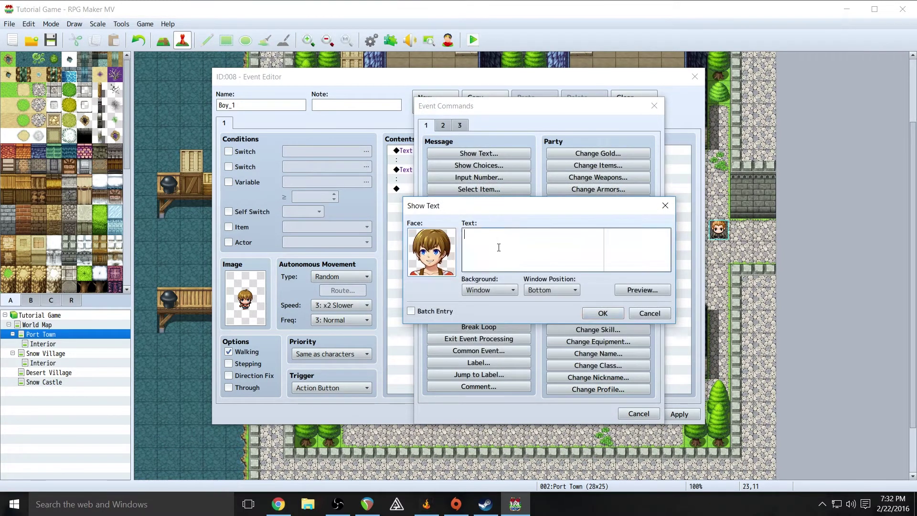
type("wHAT")
key("BackSpace")
key("BackSpace")
key("BackSpace")
key("BackSpace")
type("Wja")
key("BackSpace")
key("BackSpace")
type("hat's yours?")
left_click(636, 292)
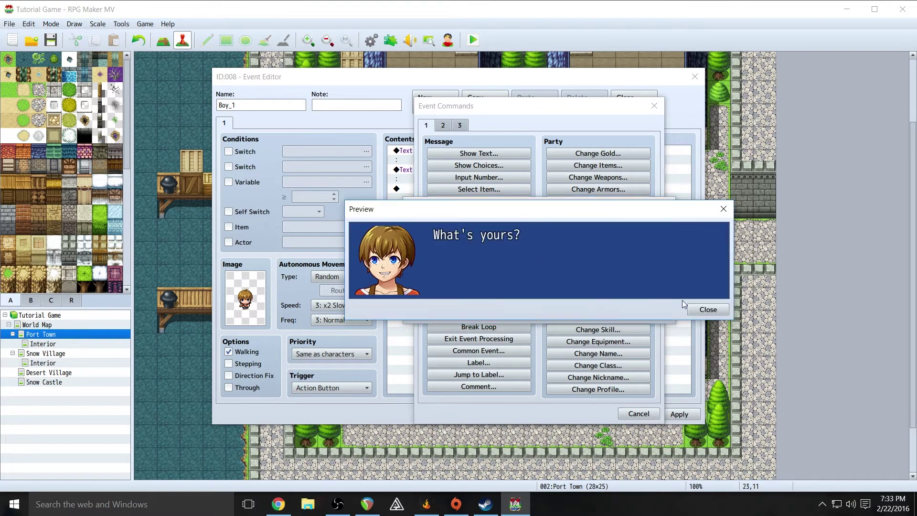
left_click(696, 310)
left_click(617, 313)
Add a fourth Show Text command after the boy's question, using the orange-haired hero's face from Actor4.
right_click(407, 209)
left_click(420, 212)
left_click(479, 153)
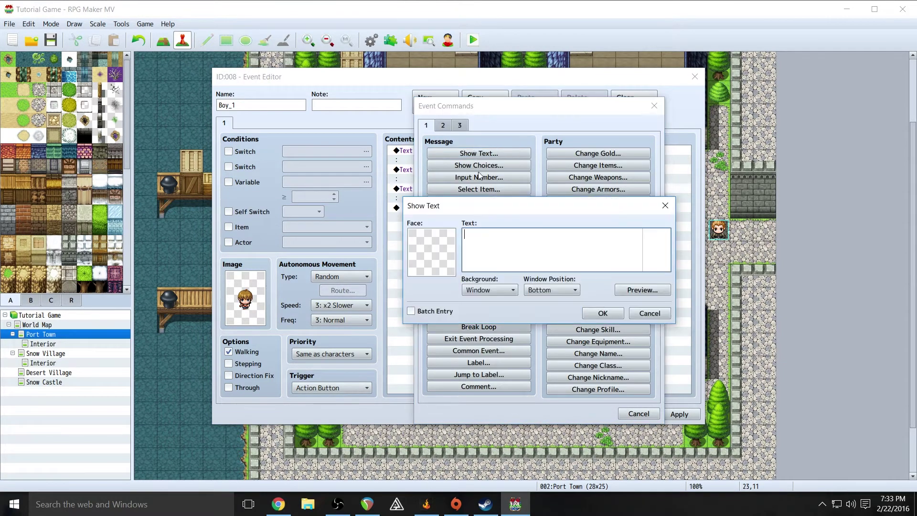
double_click(431, 253)
left_click(399, 180)
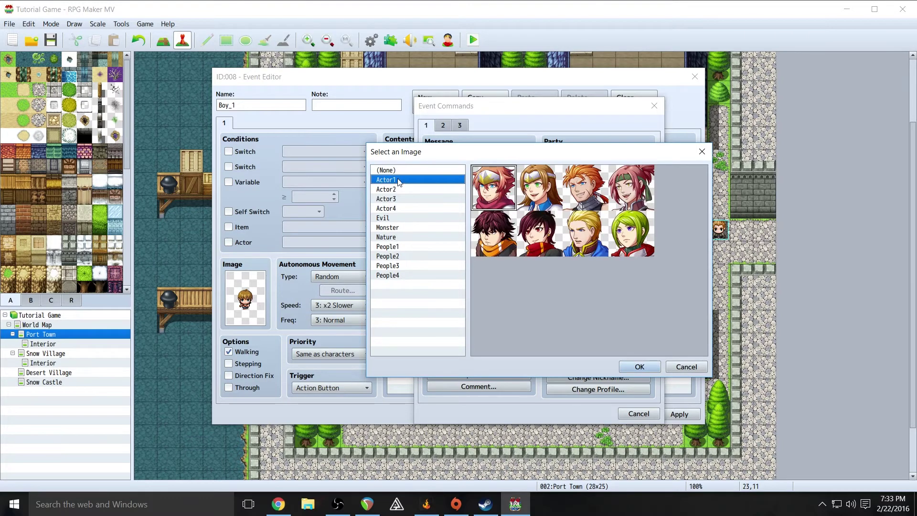
left_click(405, 208)
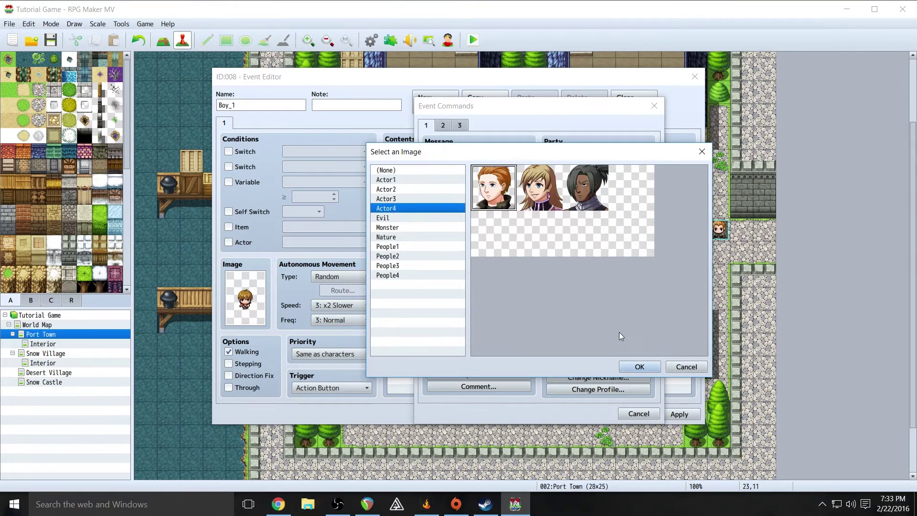
left_click(640, 367)
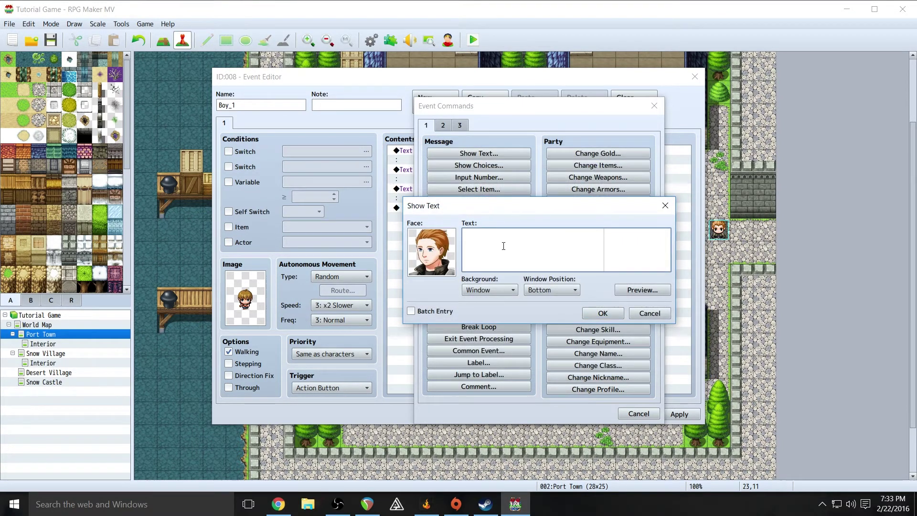
Enter "..." as the hero's message text, preview it and accept the message.
type("..")
left_click(652, 292)
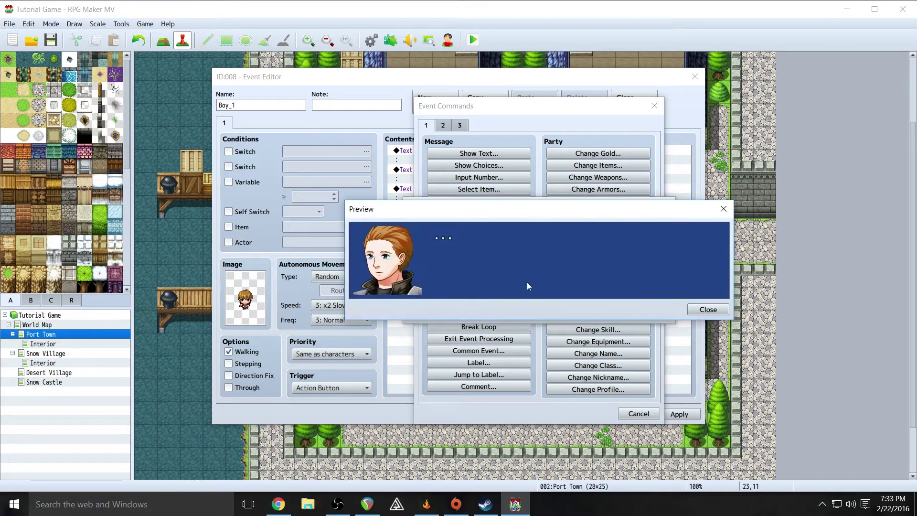
left_click(702, 315)
left_click(603, 313)
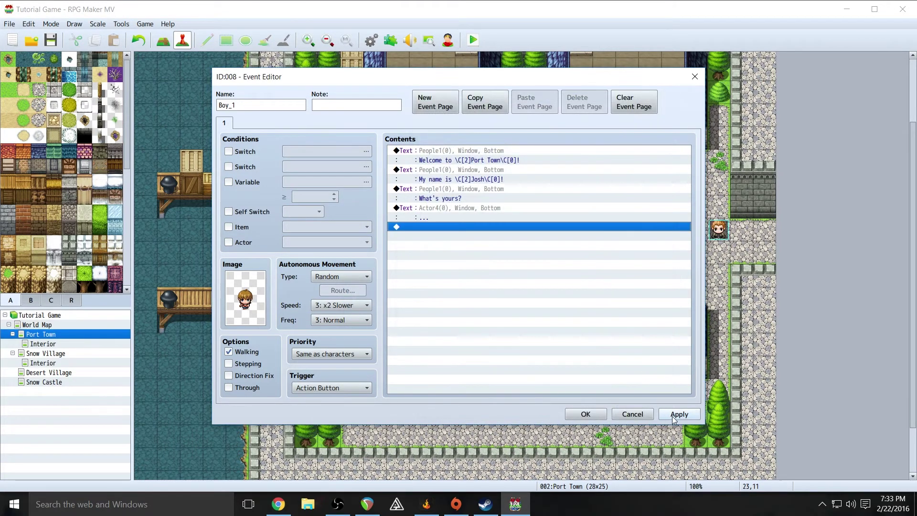
Add a fifth Show Text command after the hero's reply, using the brown-haired boy's face from People1.
right_click(423, 228)
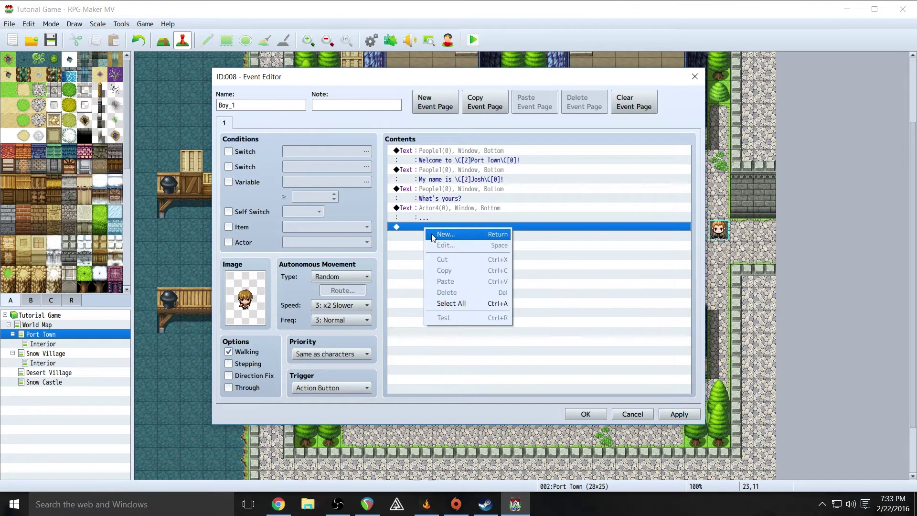
left_click(425, 232)
left_click(466, 154)
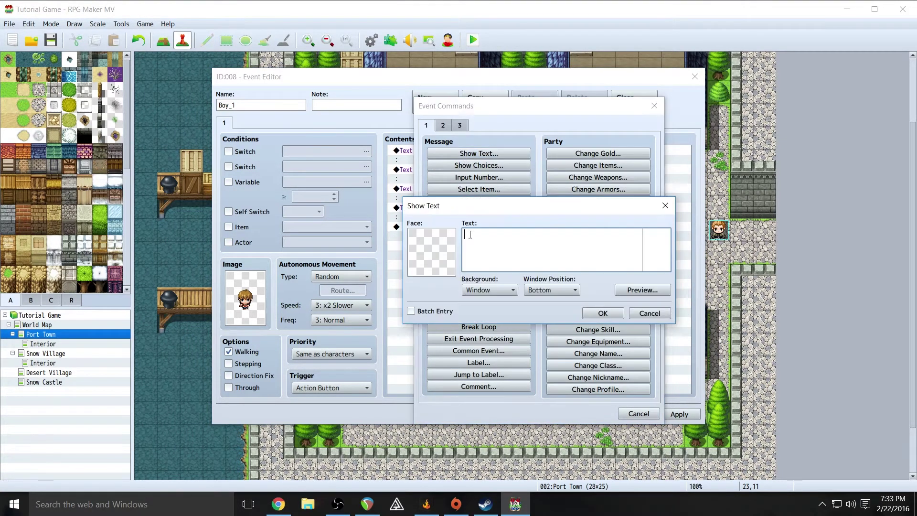
double_click(432, 254)
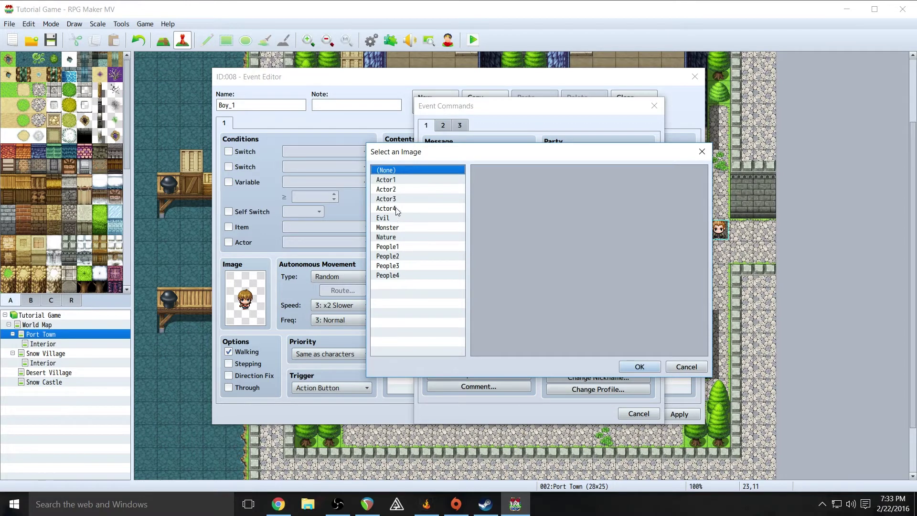
left_click(398, 247)
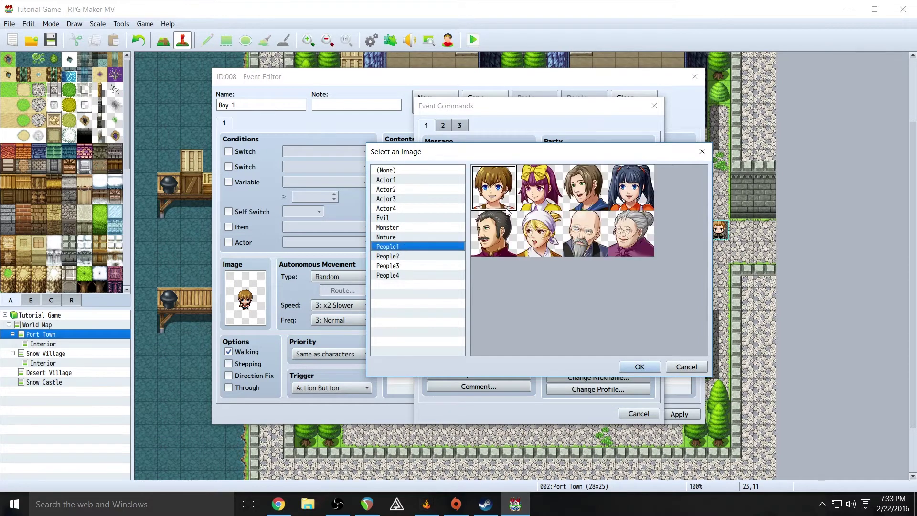
left_click(638, 365)
left_click(502, 248)
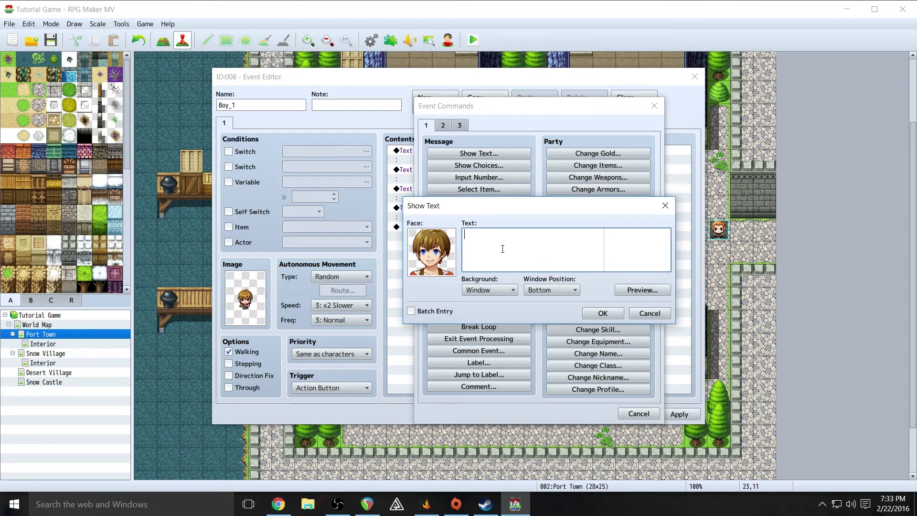
Enter the actor name code \N[1] as the message text and preview it.
type("\\N[")
type("1]")
left_click_drag(483, 235, 444, 237)
left_click(487, 237)
left_click_drag(487, 237, 456, 236)
left_click(632, 290)
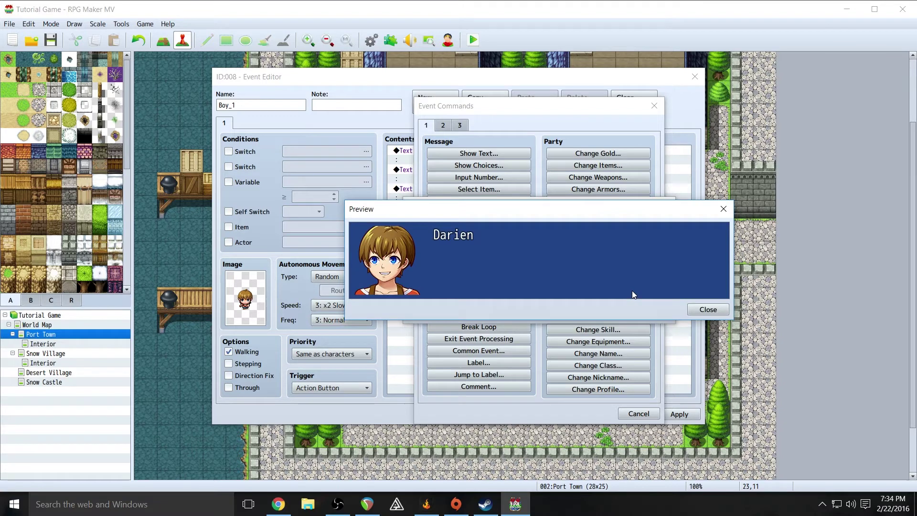
left_click(707, 309)
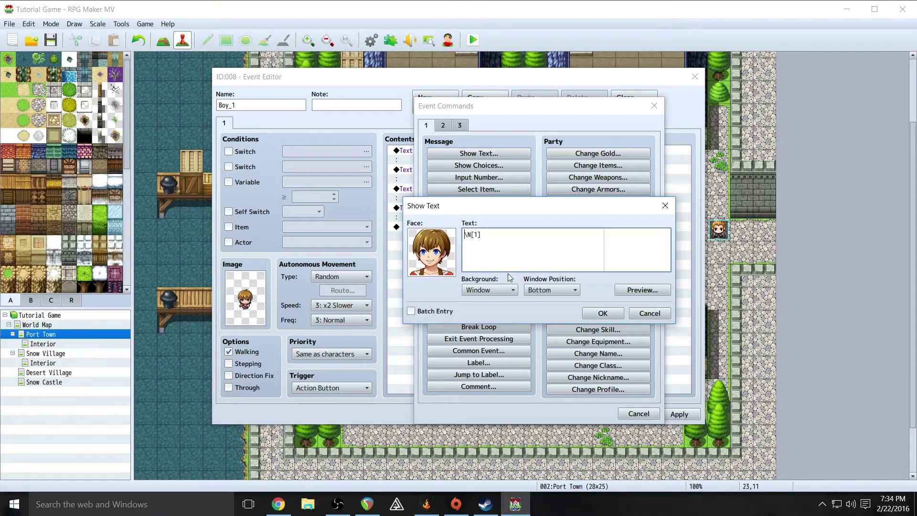
Extend the message to \C[2]\N[1]\C[0]! so the name is coloured, preview it and accept the message.
type("\\C[2]\\C[0]!")
left_click_drag(519, 235, 450, 232)
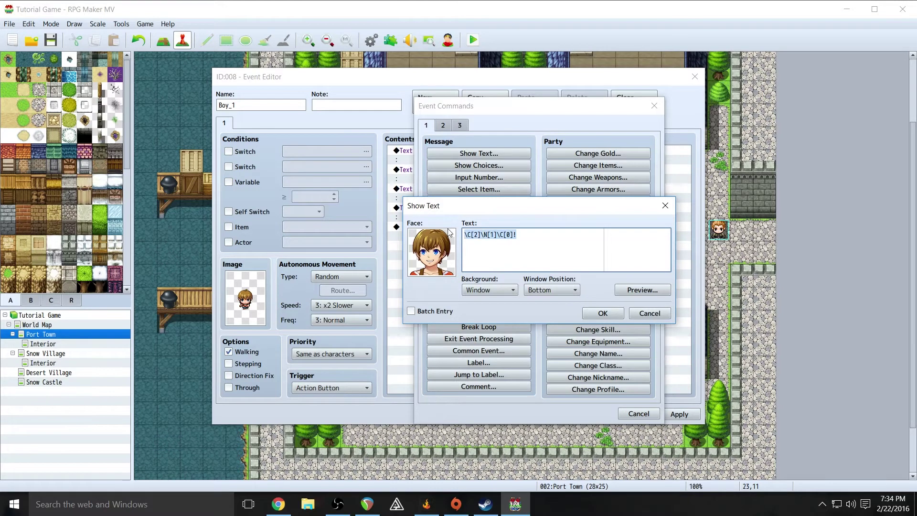
left_click(645, 289)
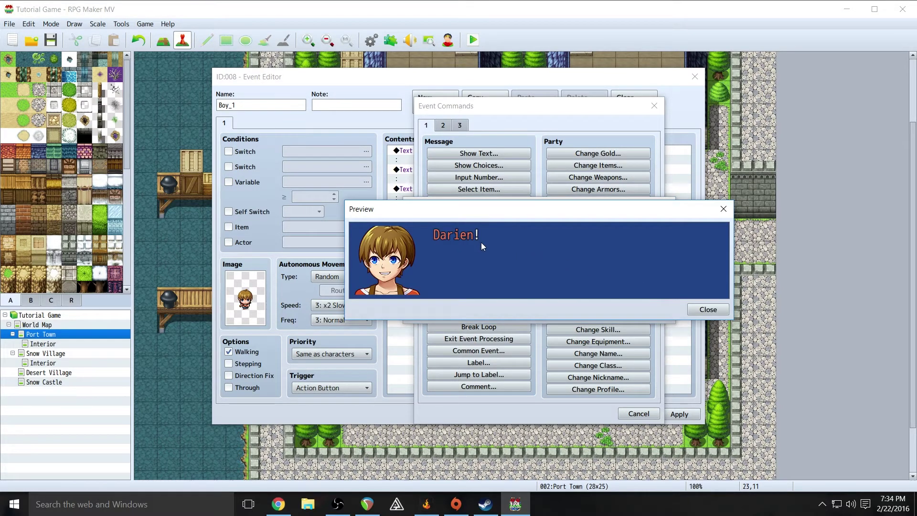
left_click(708, 309)
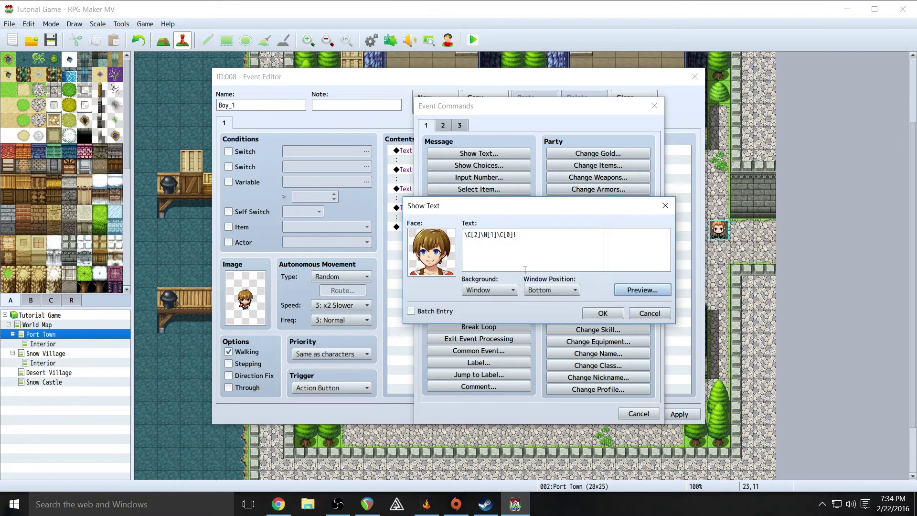
left_click(603, 314)
Add a sixth Show Text command after the coloured name message, again with the boy's face from People1.
right_click(422, 248)
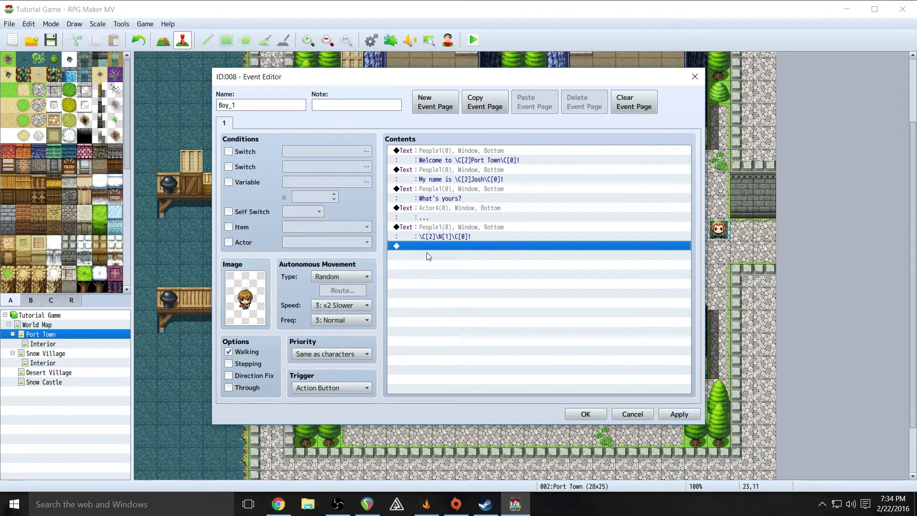
left_click(429, 254)
left_click(449, 152)
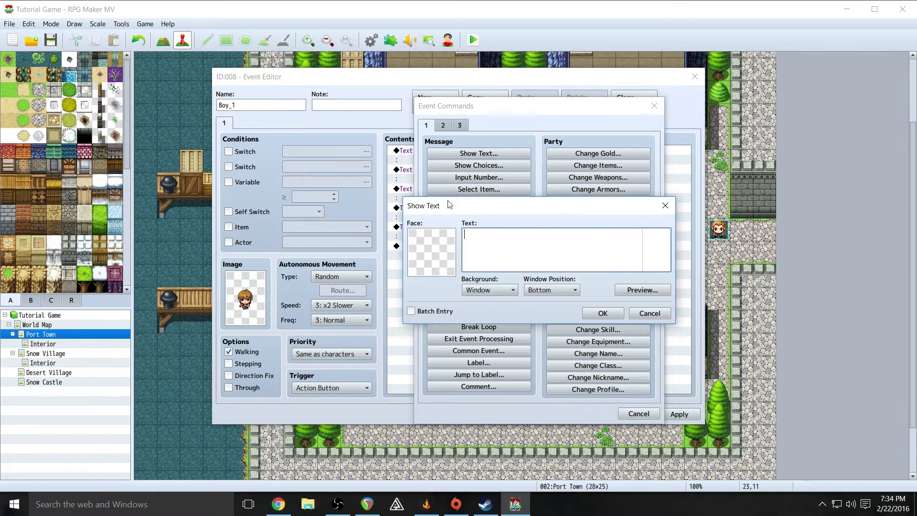
double_click(450, 235)
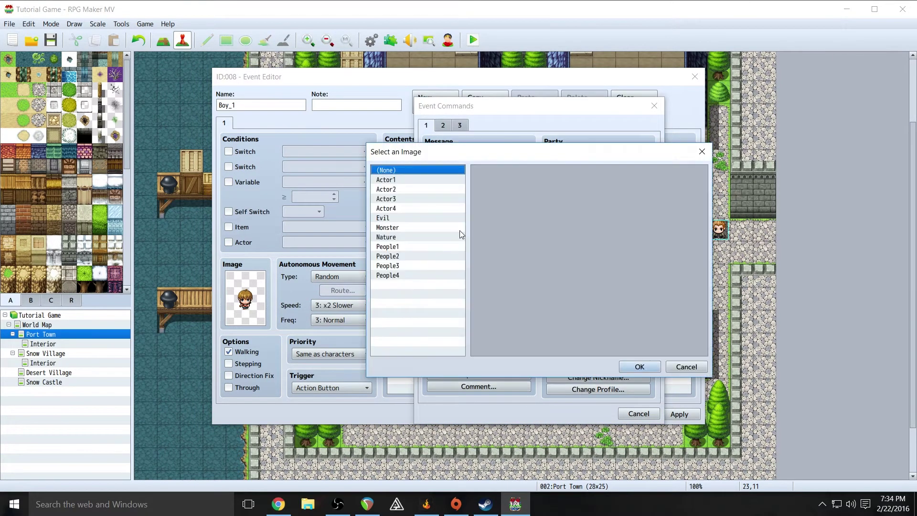
left_click(404, 247)
left_click(636, 368)
left_click(513, 235)
type("tHAT'S A")
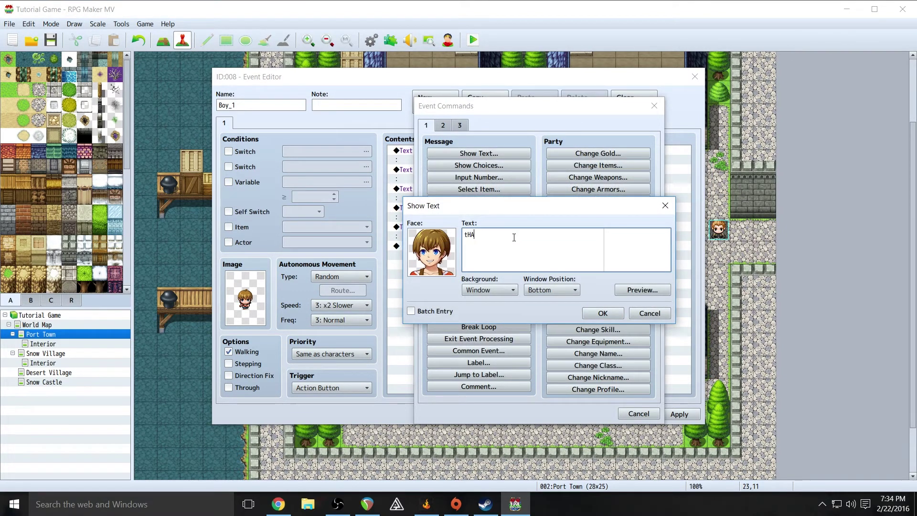
key("BackSpace")
key("BackSpace")
key("BackSpace")
key("BackSpace")
key("BackSpace")
key("BackSpace")
key("BackSpace")
key("BackSpace")
Enter the message text "That's a cool name!", accept it, and save and close the boy's event.
type("That's a cool name!")
left_click(605, 315)
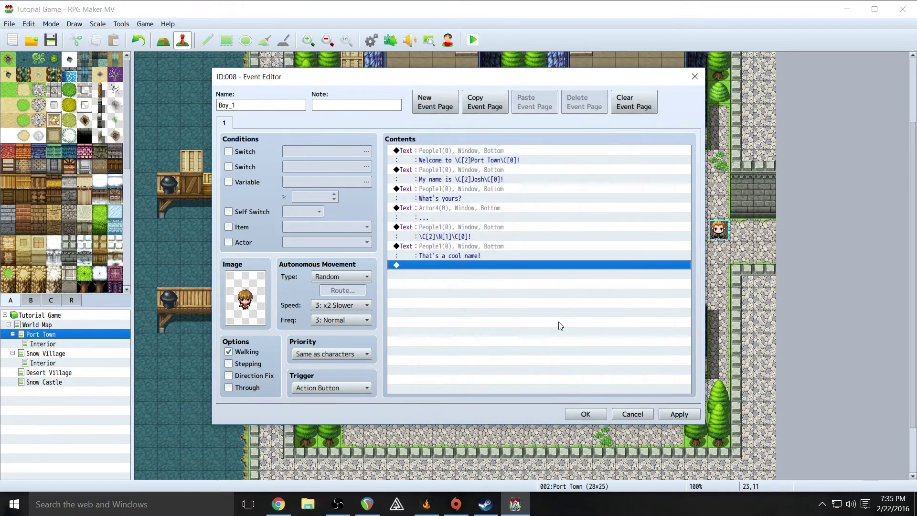
left_click(679, 413)
left_click(586, 414)
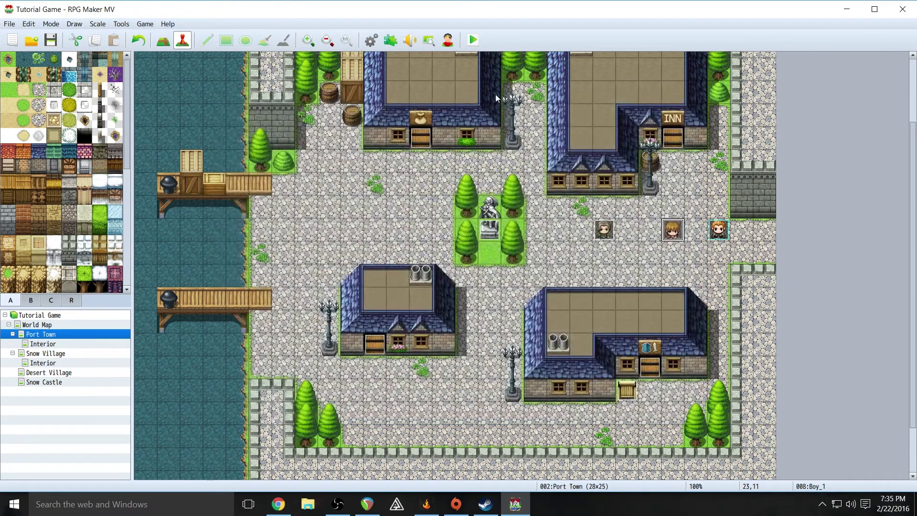
Start a playtest with a new game and walk the party up to the wandering boy in Port Town.
left_click(473, 40)
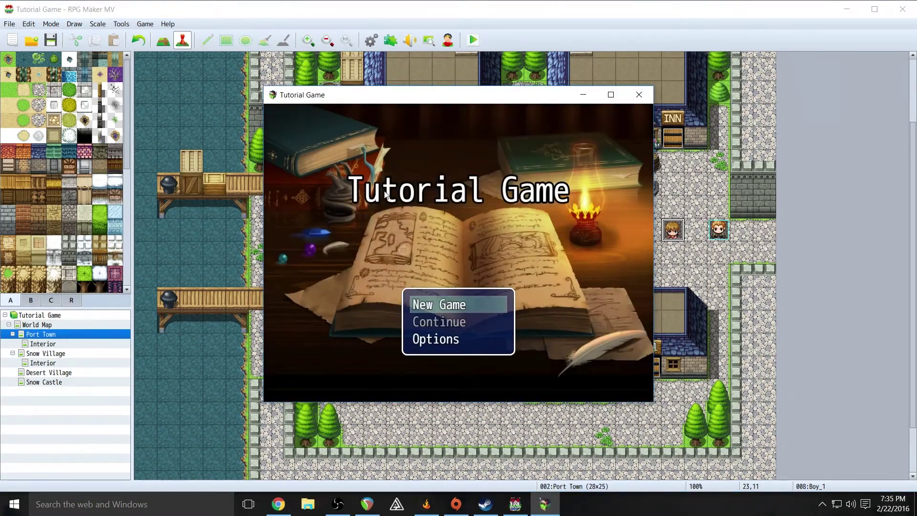
key("Return")
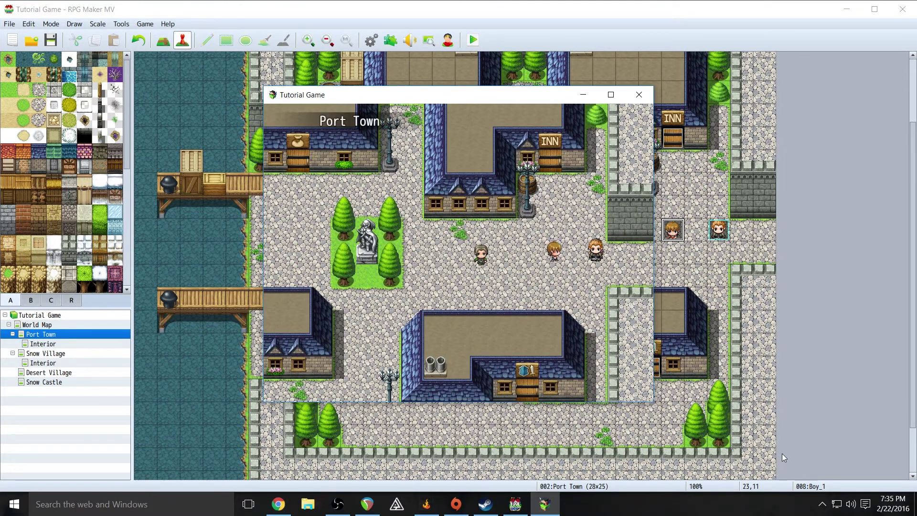
key("Up")
key("Up")
key("Up")
key("Up")
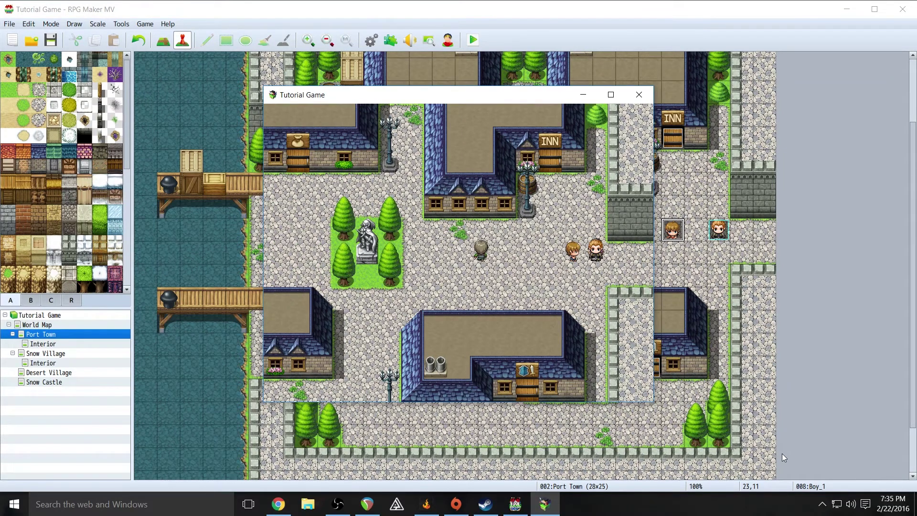
key("Left")
key("Left")
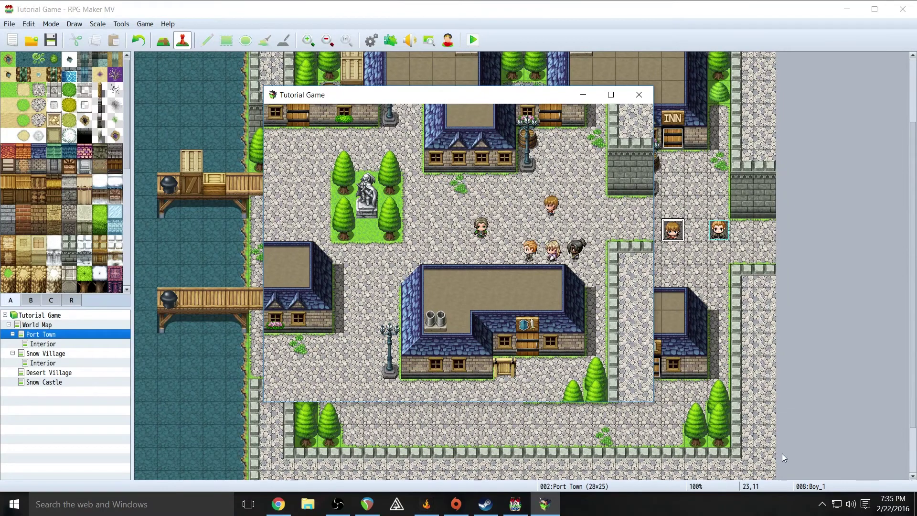
key("Up")
key("Right")
key("Up")
key("Up")
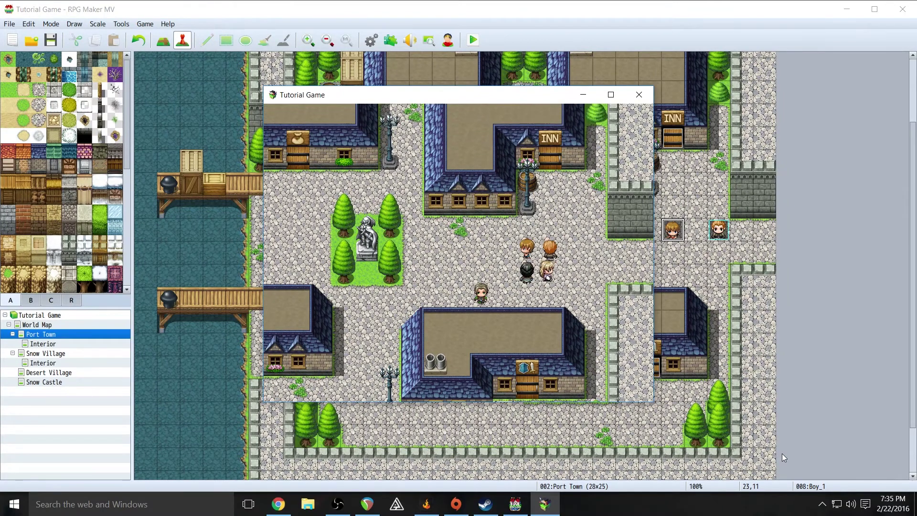
Talk to the boy in the playtest and go through all of his dialogue messages.
key("Return")
key("Return")
key("Return")
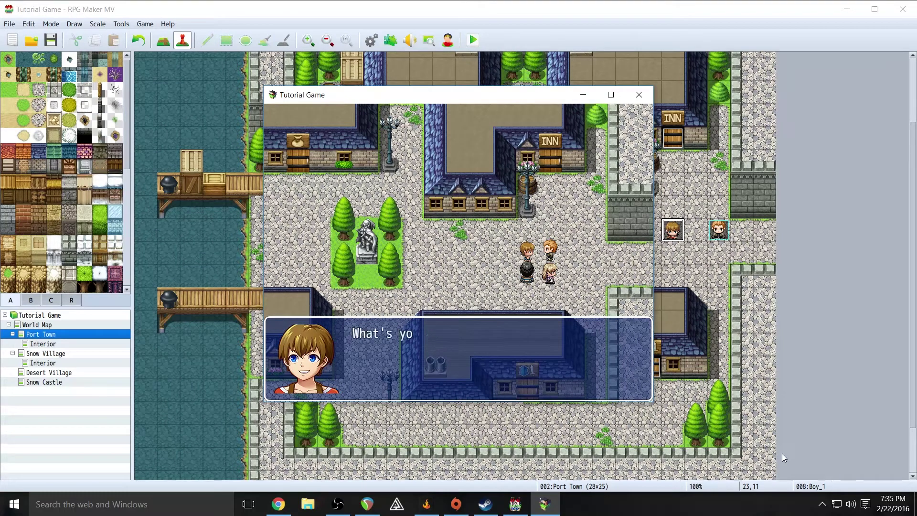
key("Return")
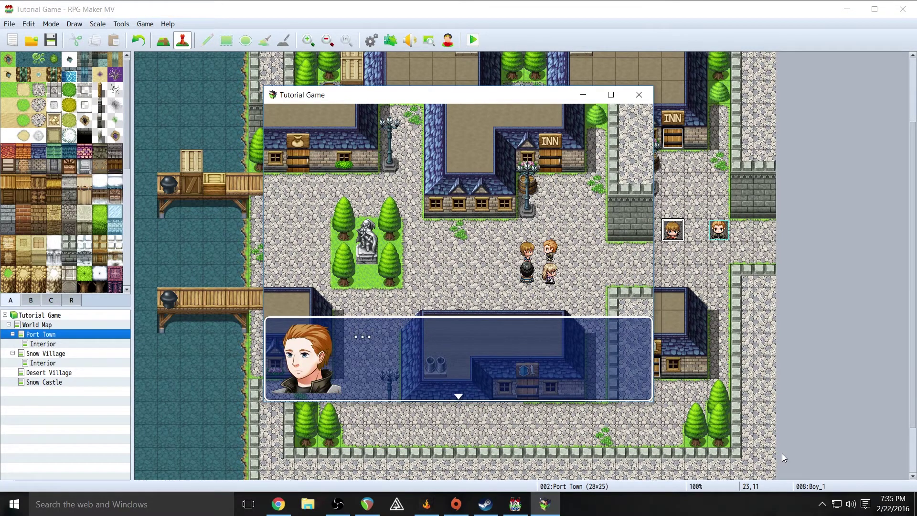
key("Return")
key("Return")
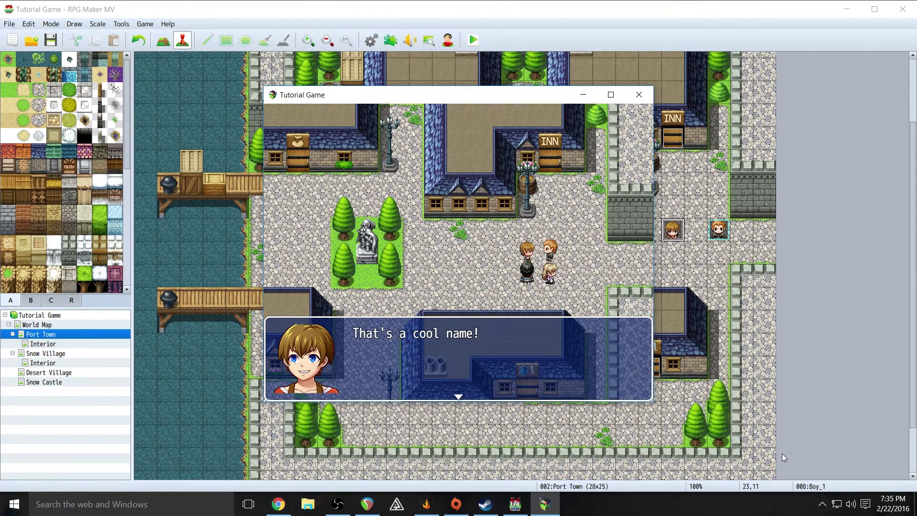
key("Return")
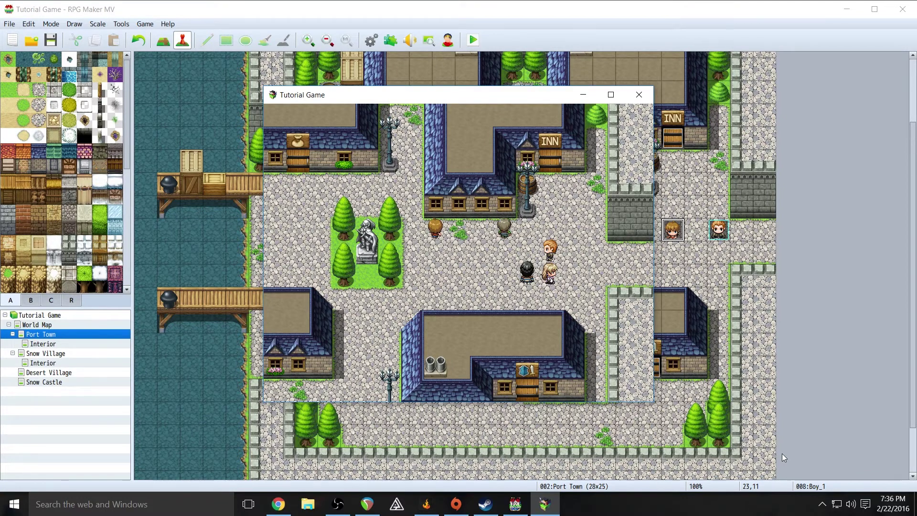
Walk the party to the boy near the statue and start his dialogue again.
key("Left")
key("Left")
key("Left")
key("Up")
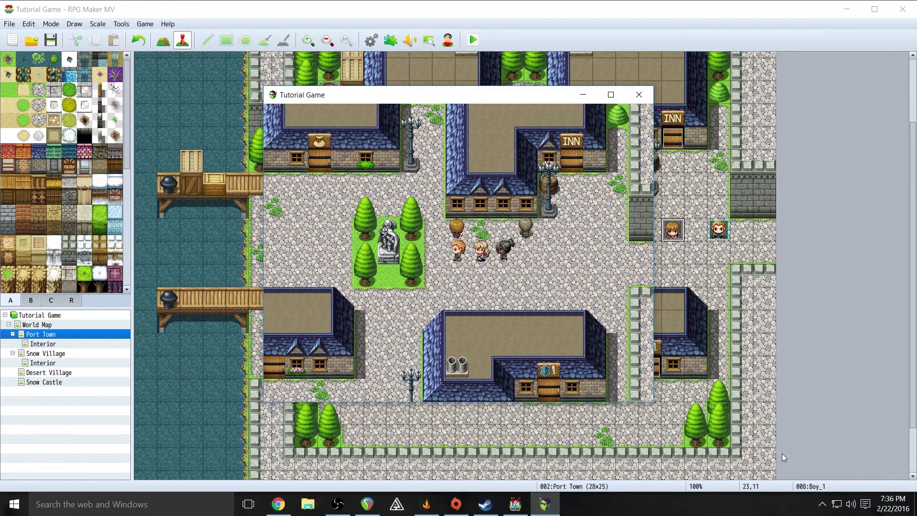
key("Return")
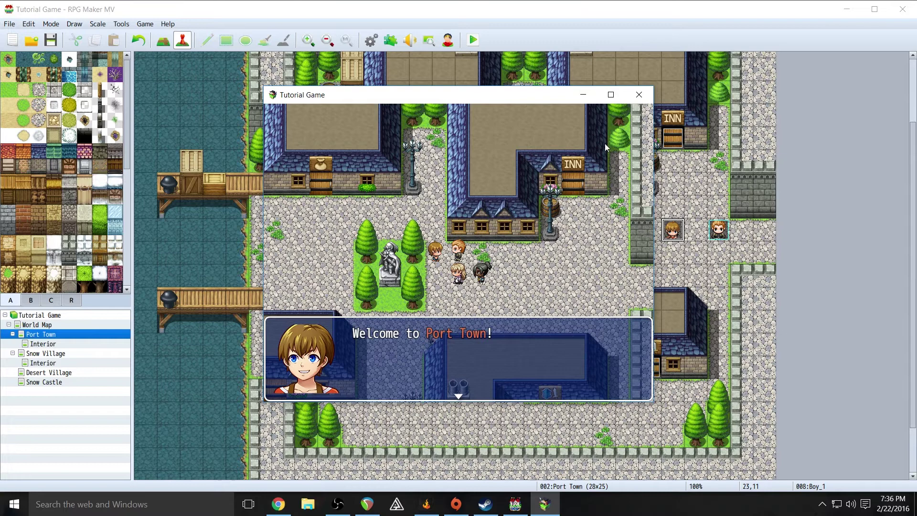
Close the playtest and reopen the boy's event for editing on the Port Town map.
left_click(638, 95)
right_click(669, 233)
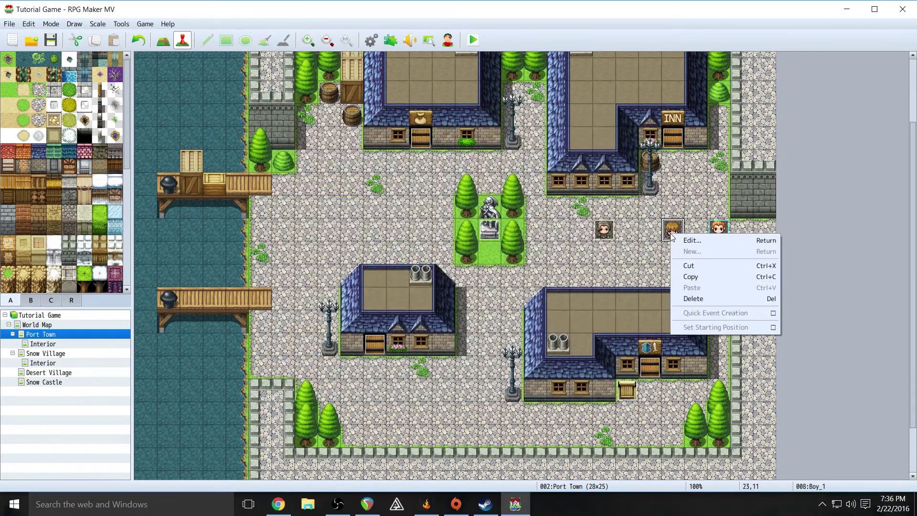
left_click(683, 240)
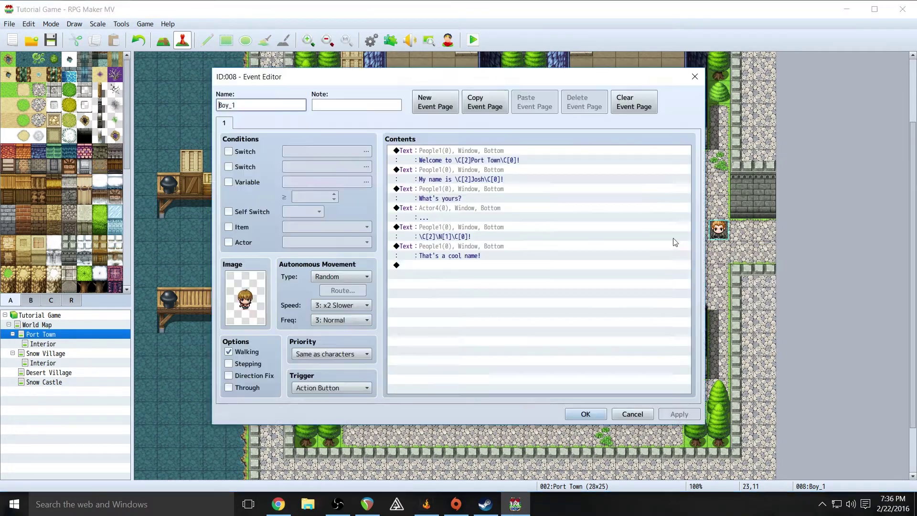
Add a message "How much money do you have?" with the boy's People1 face at the end of the event's dialogue.
left_click(419, 150)
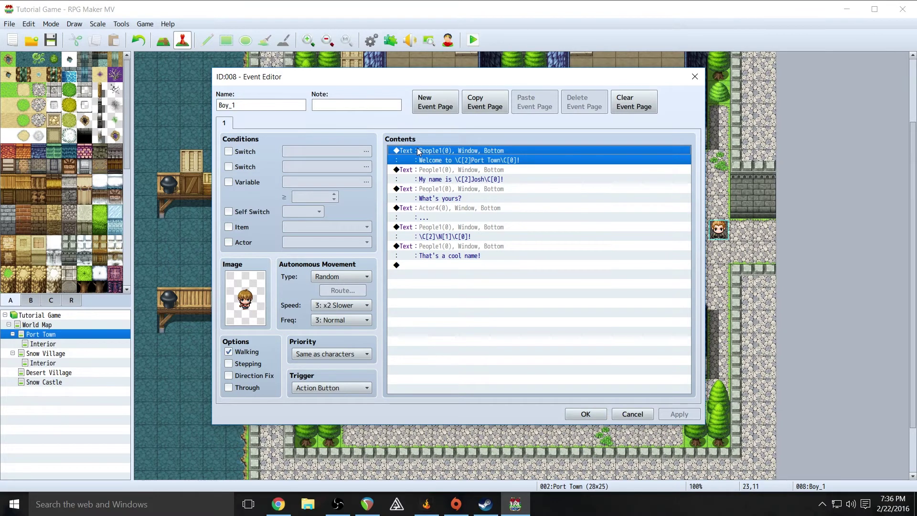
left_click(417, 265)
right_click(417, 265)
left_click(426, 276)
key("Return")
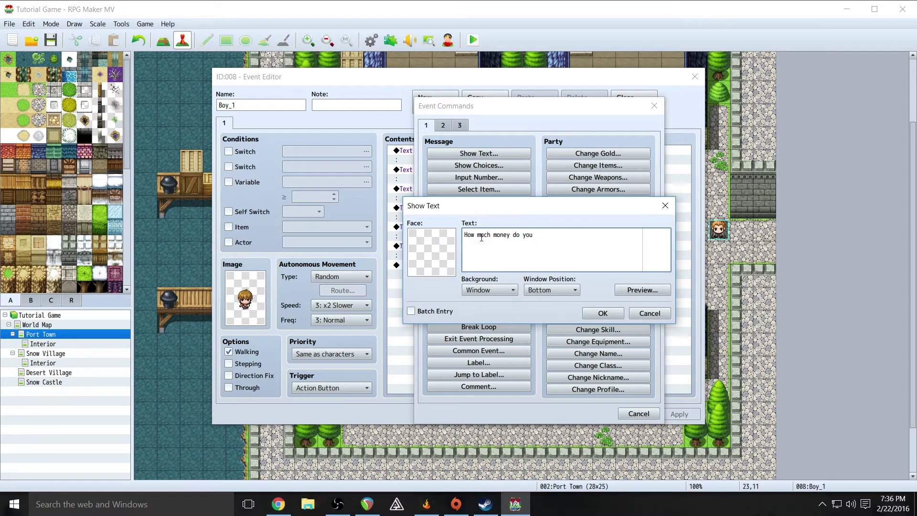
type("ve")
double_click(438, 240)
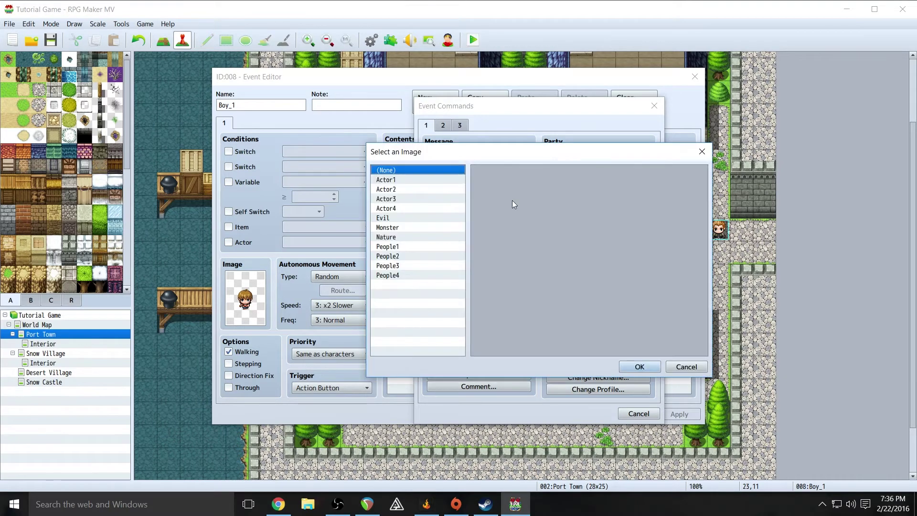
left_click(399, 246)
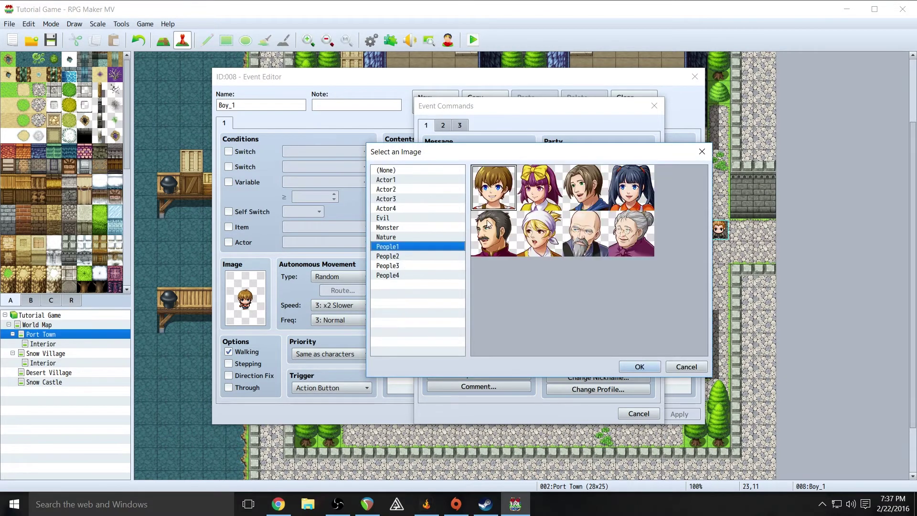
left_click(640, 367)
Preview the money question, append the \$ code to its text and save the boy's event.
left_click(651, 288)
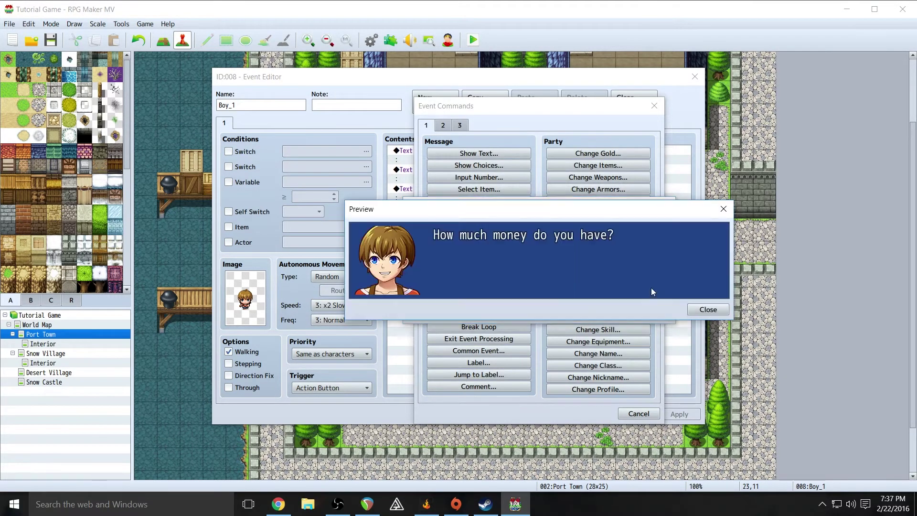
left_click(708, 310)
left_click(574, 238)
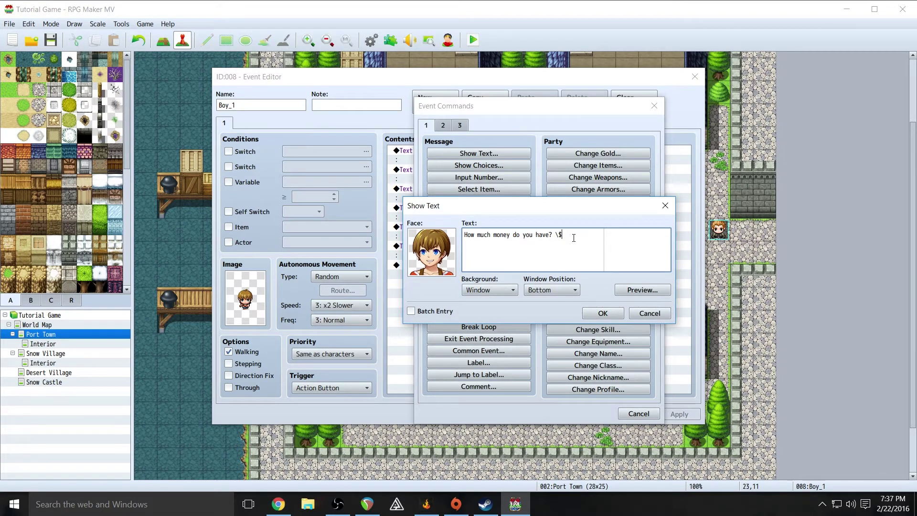
left_click(589, 314)
left_click(690, 416)
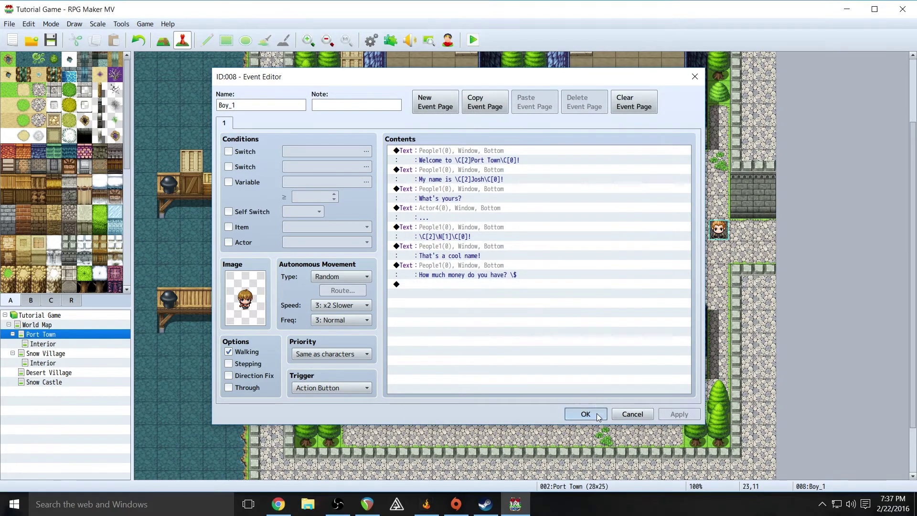
left_click(586, 414)
Start a playtest with a new game in Port Town.
left_click(473, 40)
left_click(418, 276)
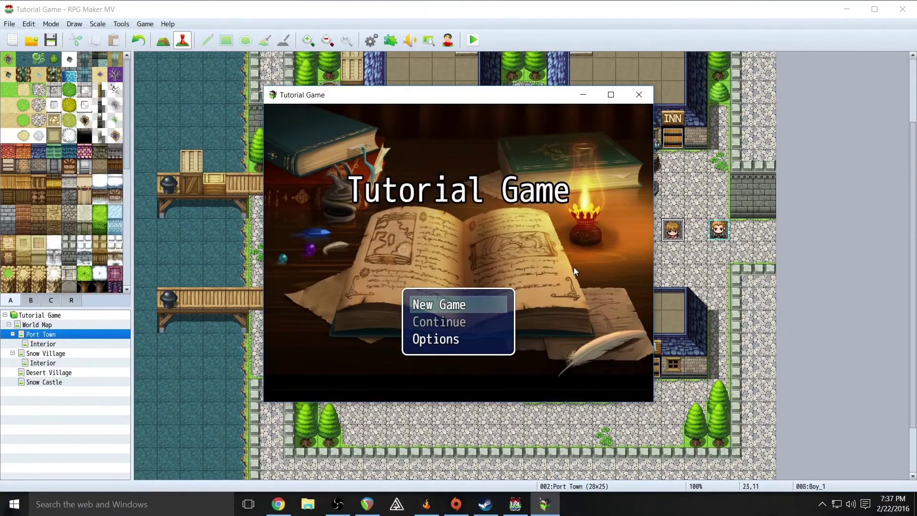
key("Return")
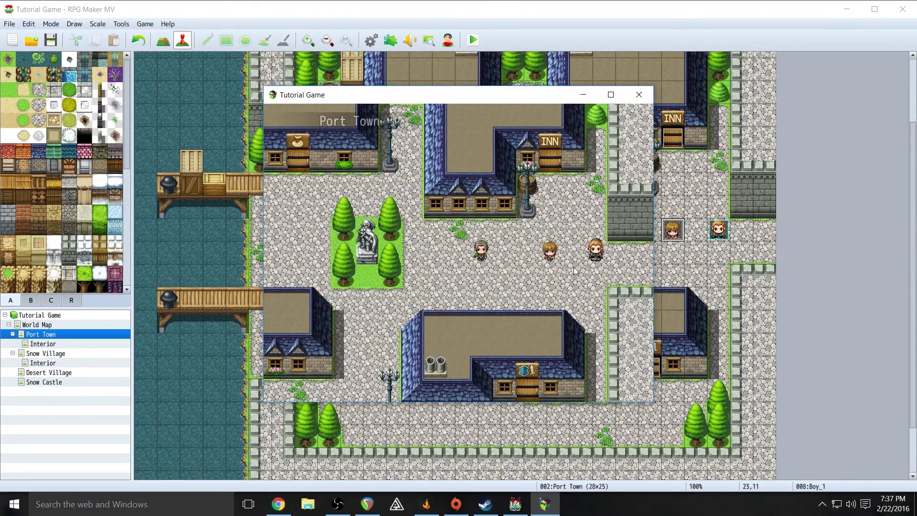
Talk to the boy, advance his dialogue to the money question and close the playtest.
key("Return")
key("Return")
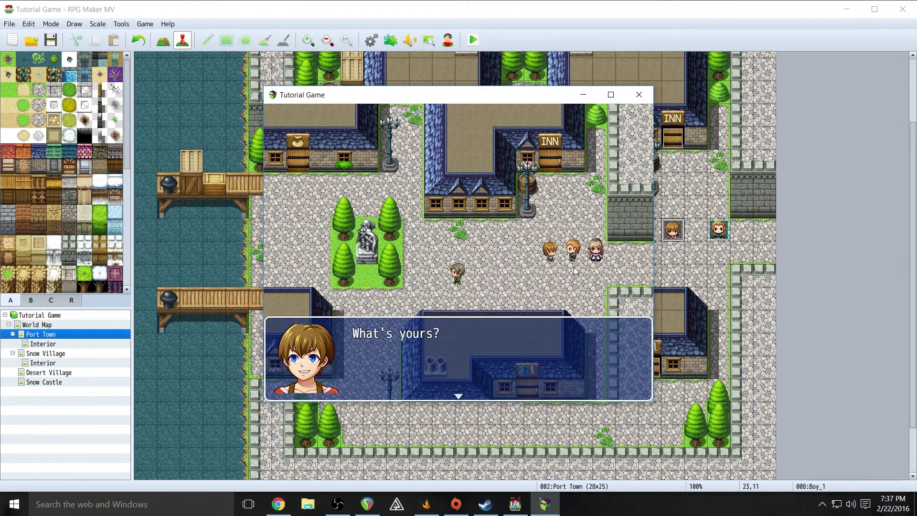
key("Return")
key("Return")
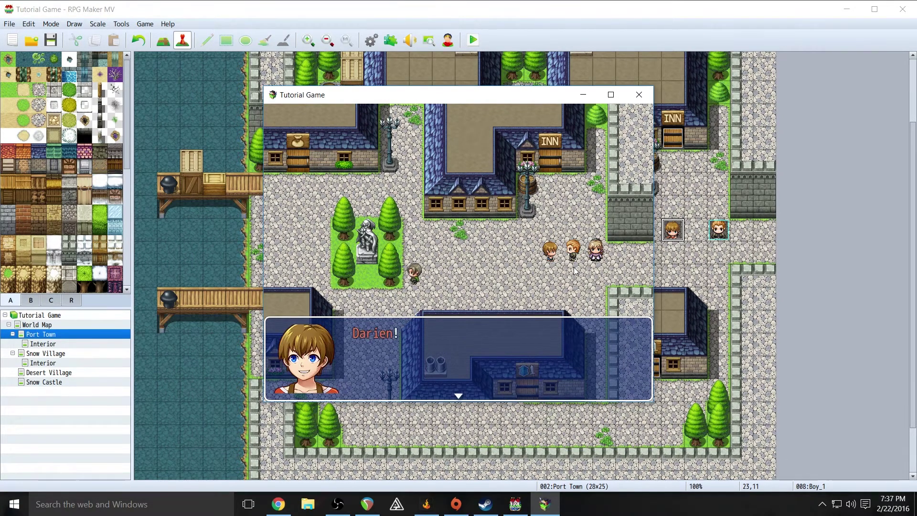
key("Return")
key("Return")
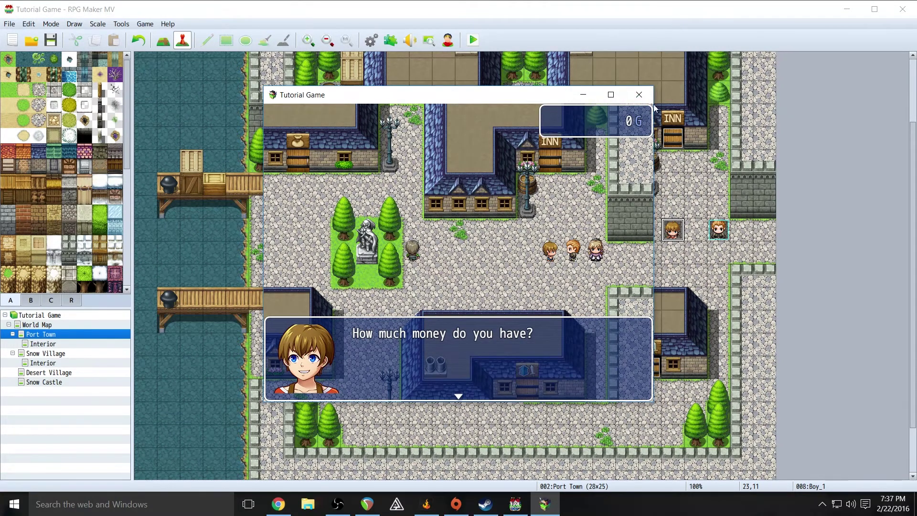
left_click(639, 94)
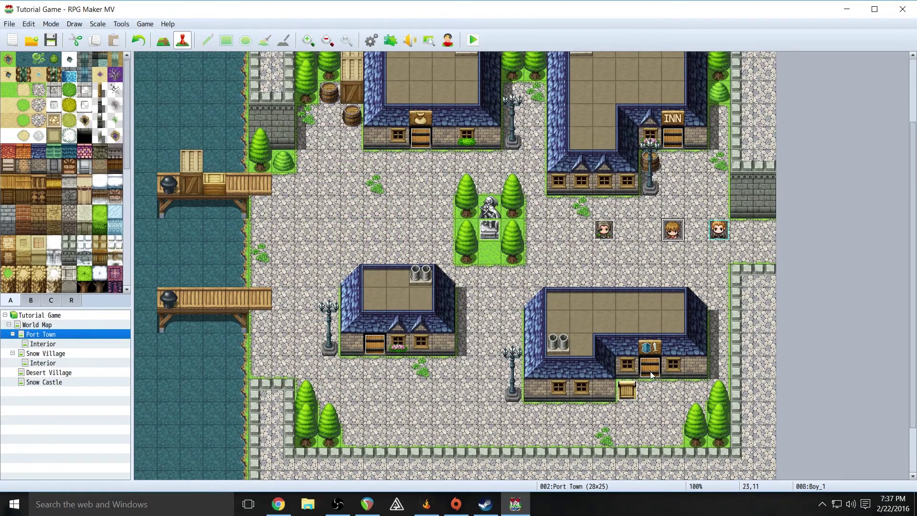
Open the equipment shopkeeper's event on Port Town's Interior map for editing.
left_click(55, 347)
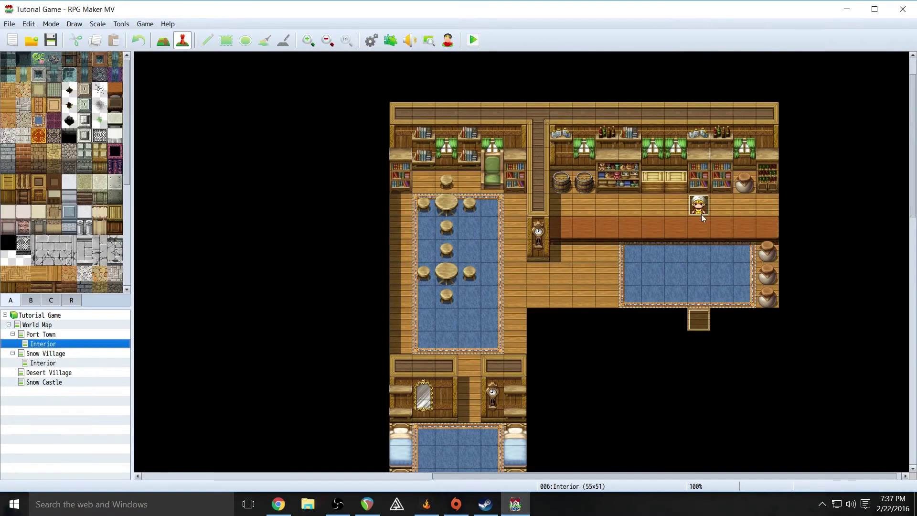
scroll(765, 252, "down", 1)
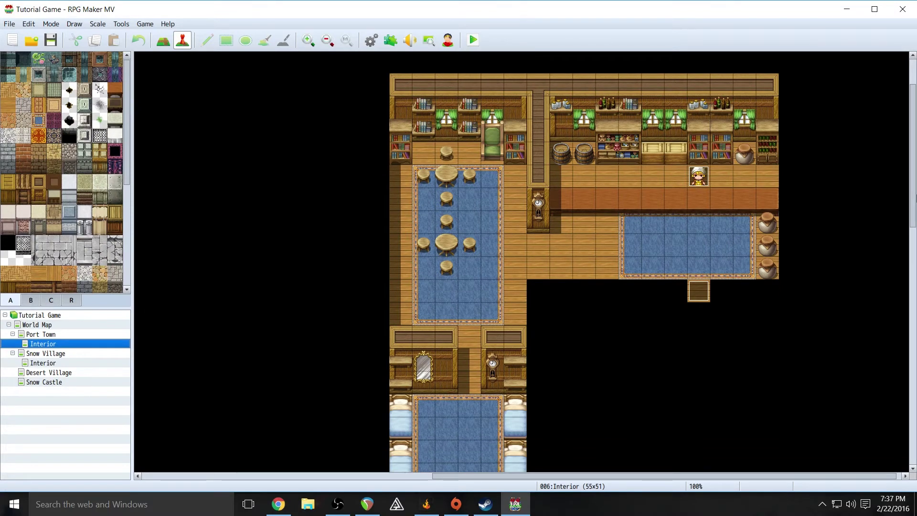
left_click_drag(913, 204, 898, 420)
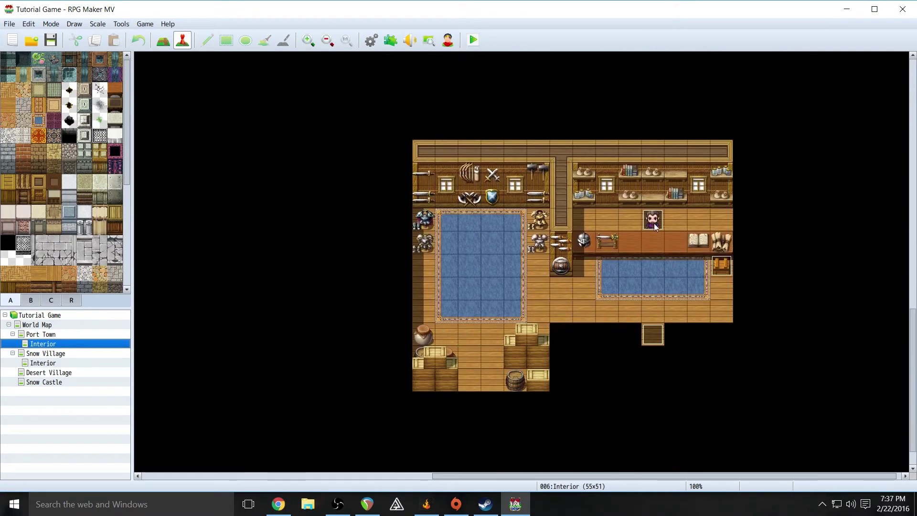
right_click(654, 220)
left_click(667, 227)
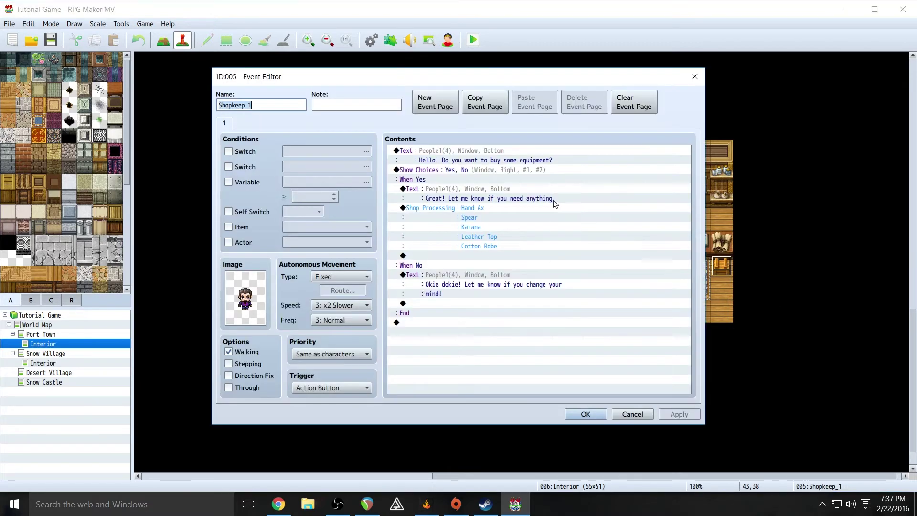
Add the \$ code on a new line of the shopkeeper's "Hello! Do you want to buy some equipment?" message and save the event.
left_click(448, 152)
right_click(447, 151)
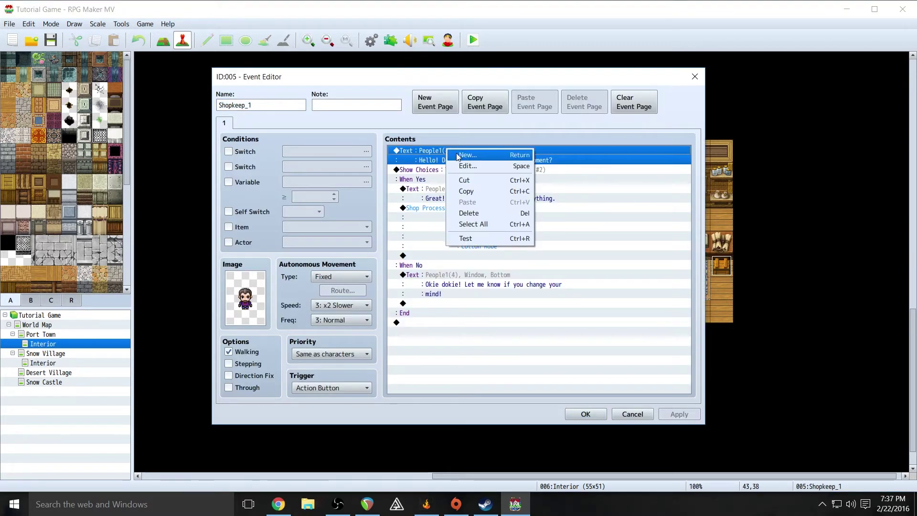
left_click(482, 169)
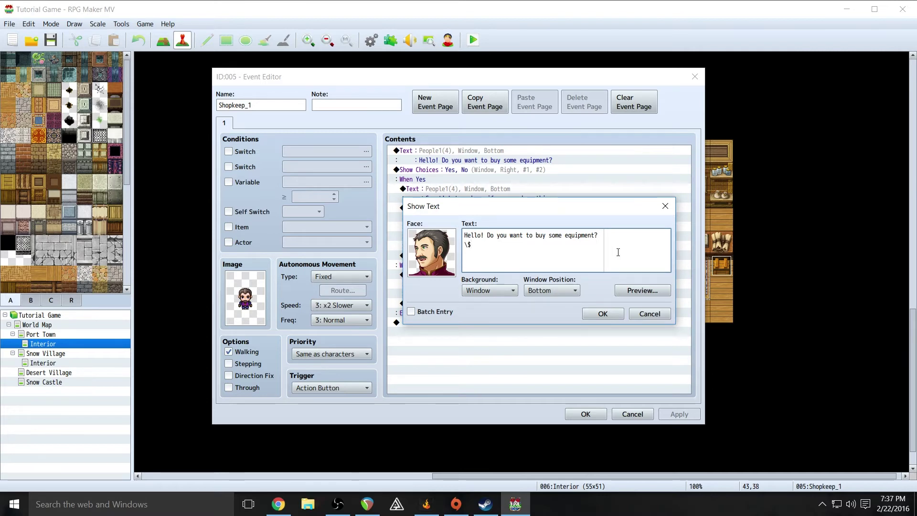
left_click(603, 313)
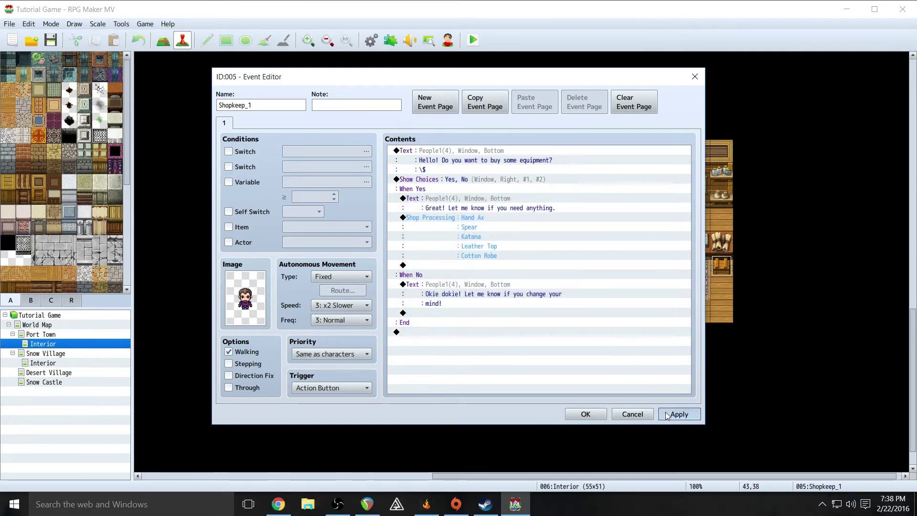
left_click(589, 418)
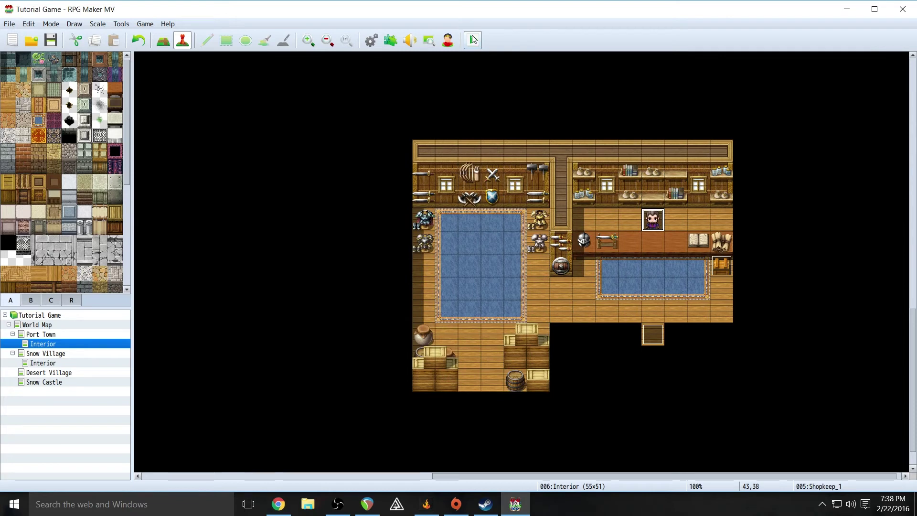
Start a playtest with a new game and walk the party through Port Town to the equipment shop's counter.
left_click(473, 39)
left_click(418, 276)
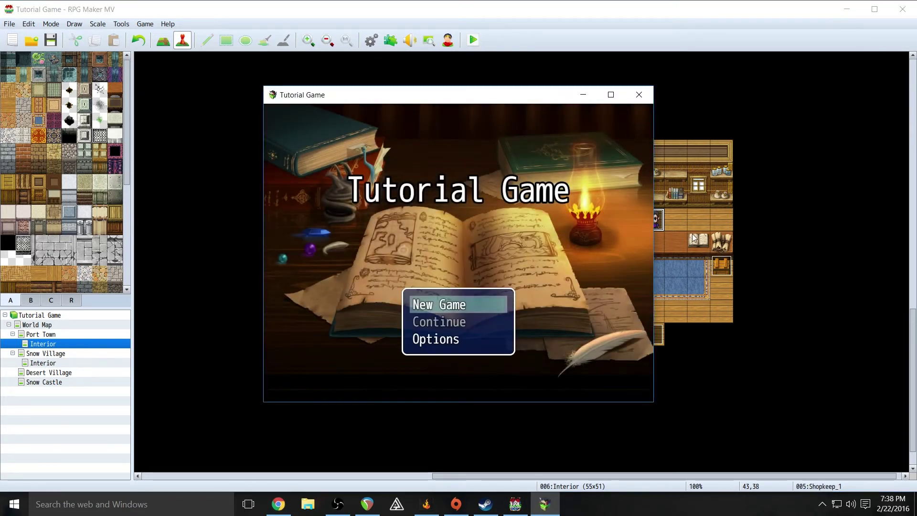
key("Return")
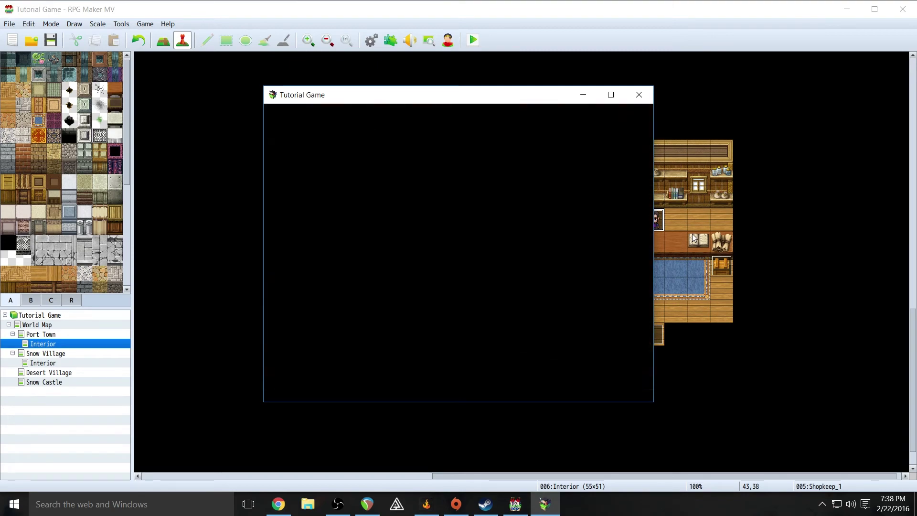
key("Down")
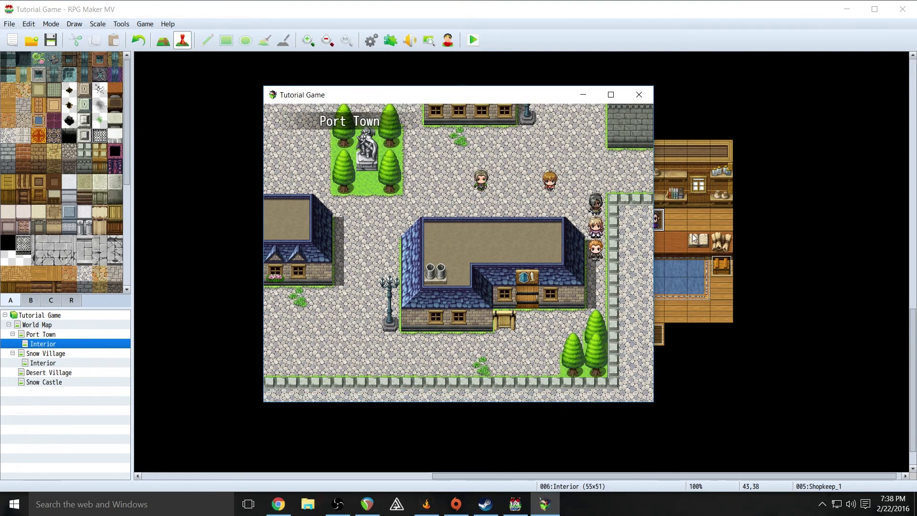
key("Left")
key("Up")
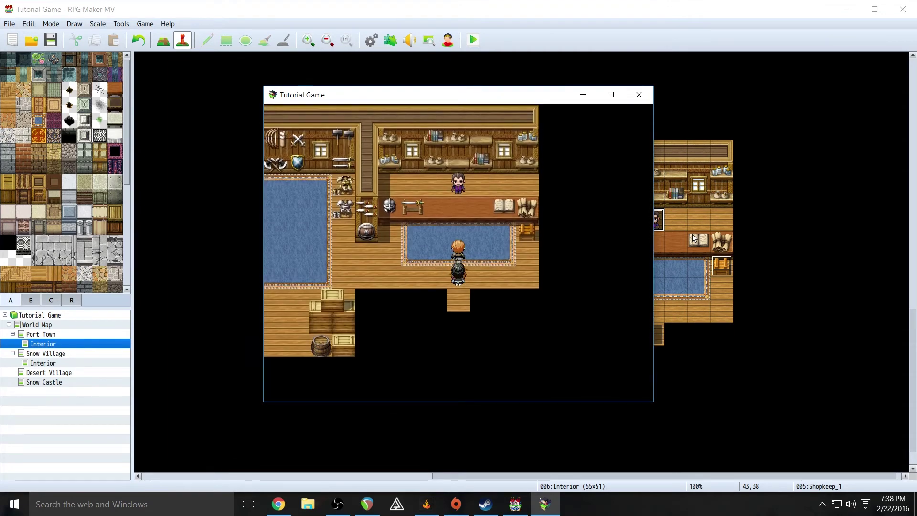
key("Up")
Talk to the equipment shopkeeper and answer No to his offer.
key("Return")
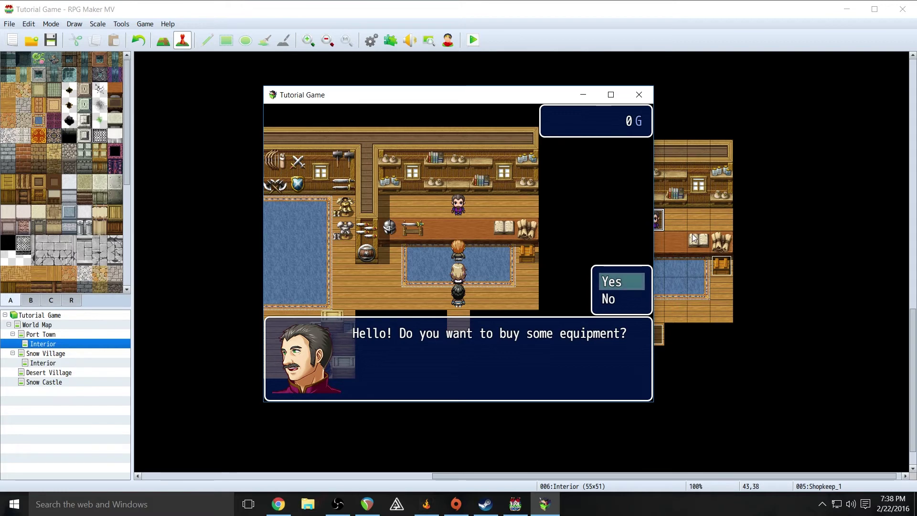
key("Return")
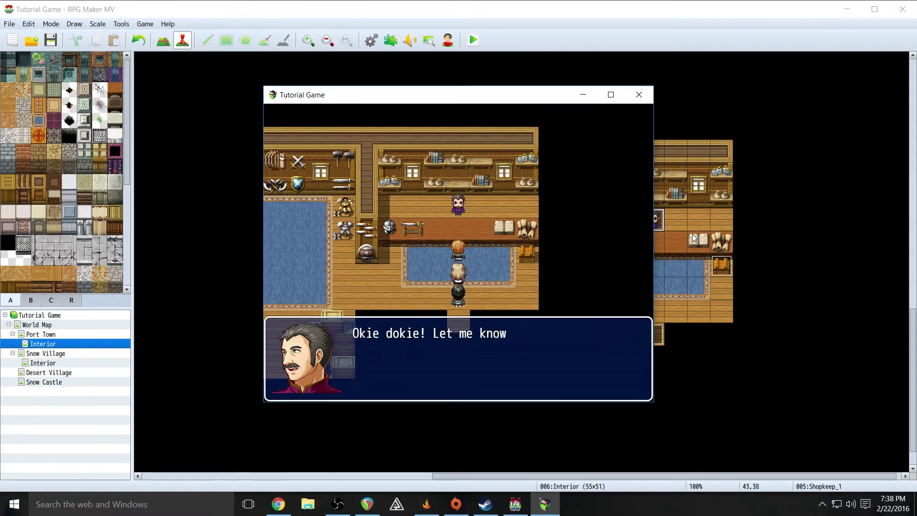
key("Return")
Walk the party to the chest beside the shop counter and open it.
key("Right")
key("Right")
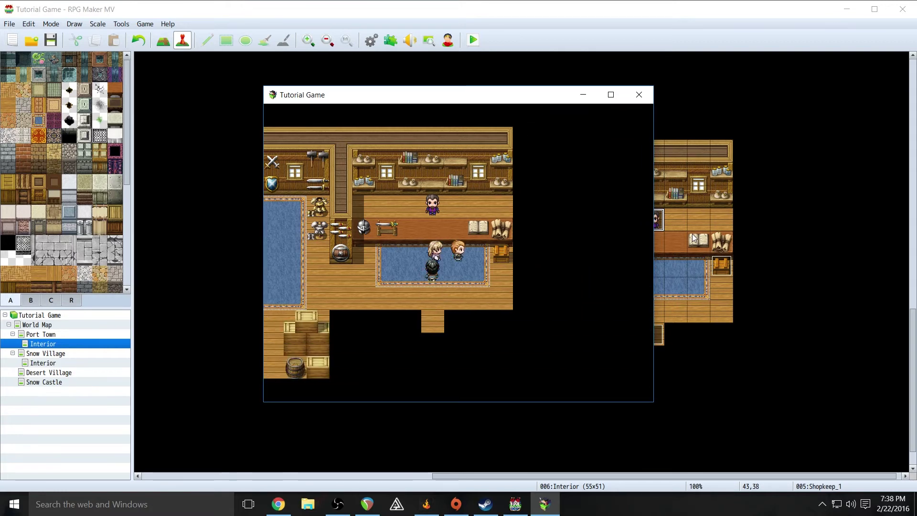
key("Return")
Return to the shopkeeper, start his dialogue again and decline to buy equipment.
key("Left")
key("Left")
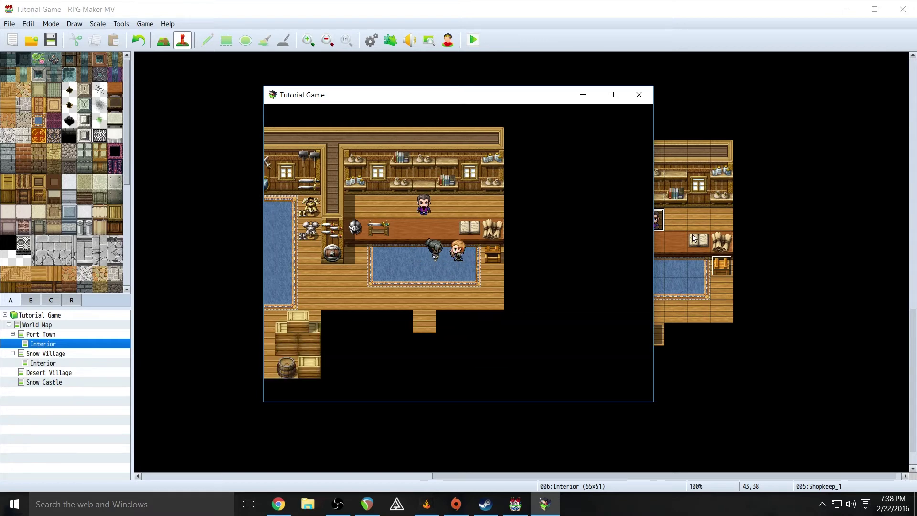
key("Up")
key("Return")
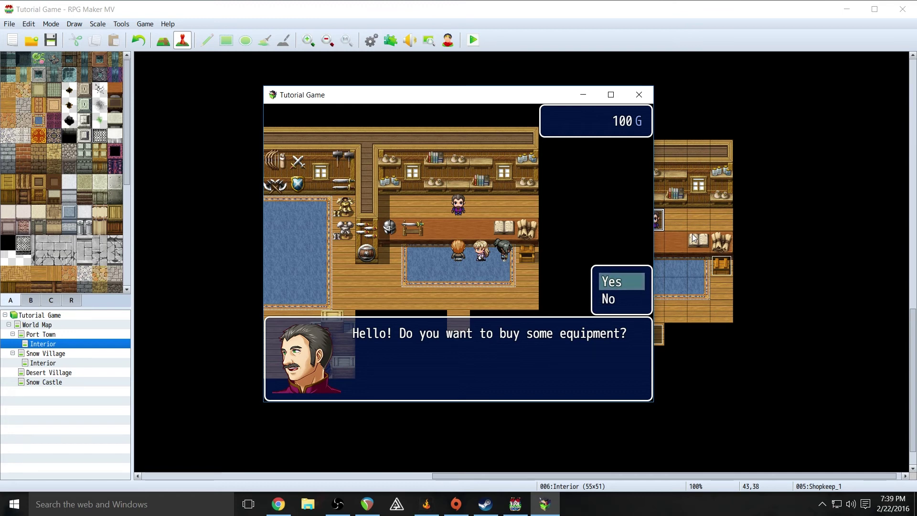
key("Down")
key("Return")
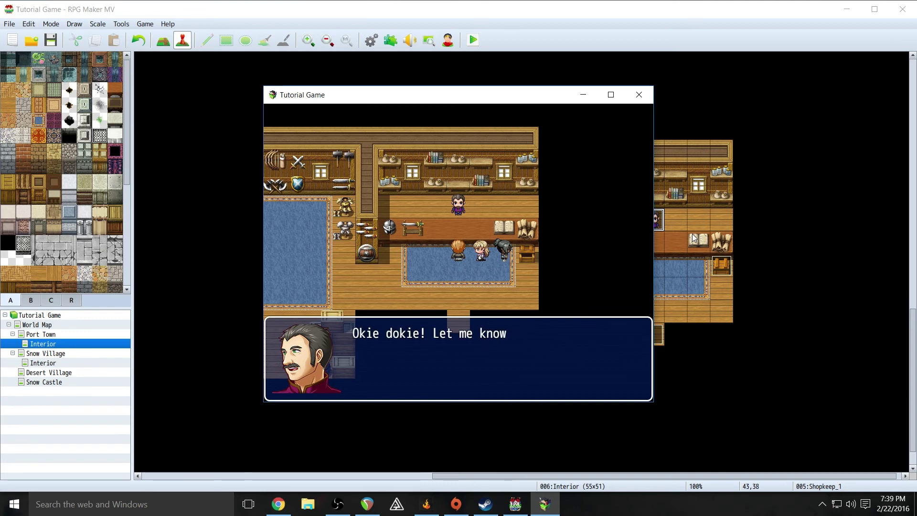
key("Return")
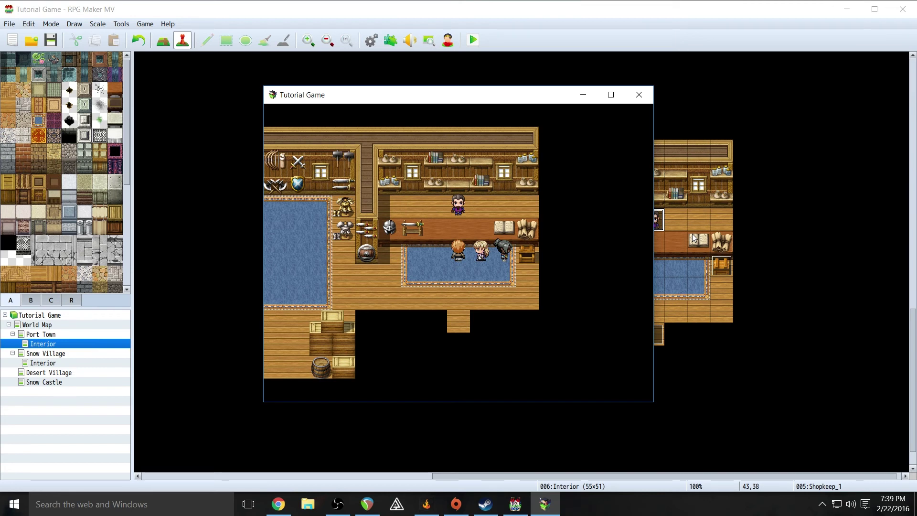
Walk the party out of the equipment shop and back into Port Town.
key("Down")
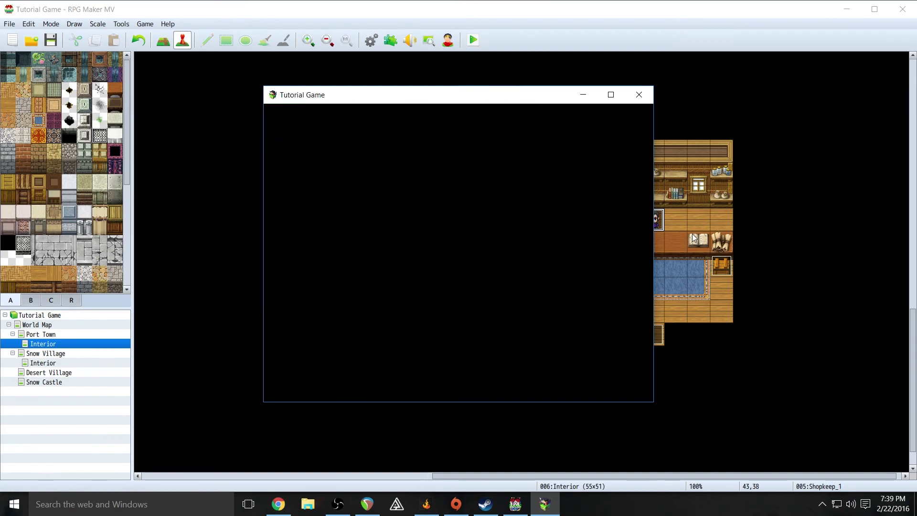
key("Down")
key("Left")
key("Left")
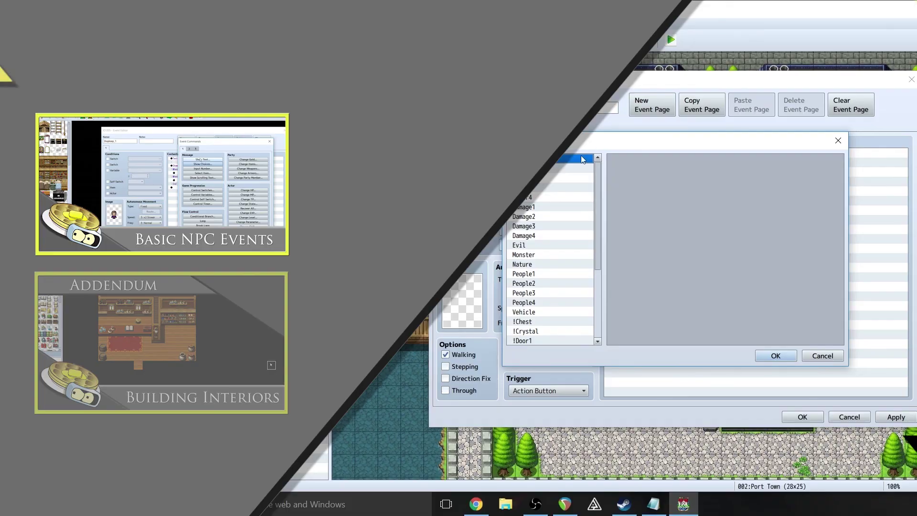
left_click(528, 187)
left_click(528, 203)
left_click(528, 228)
left_click(524, 250)
left_click(522, 274)
left_click(518, 293)
left_click(527, 311)
left_click(529, 321)
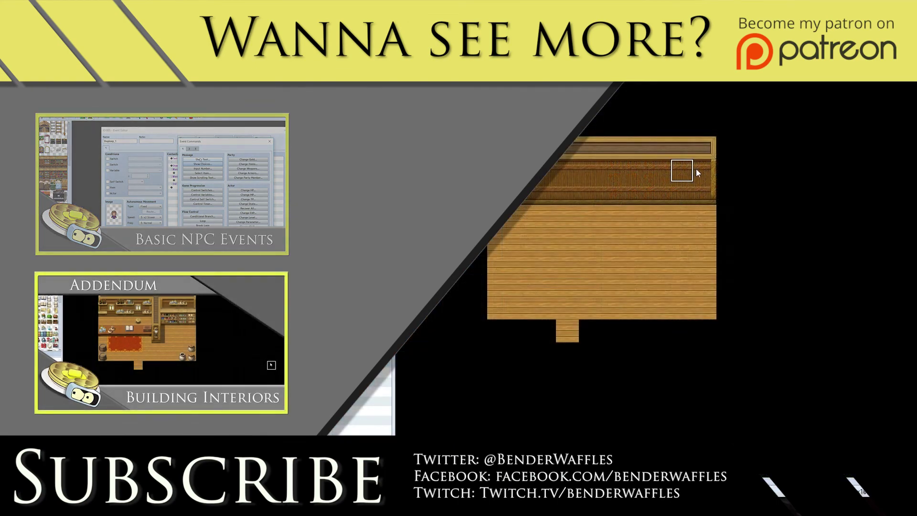